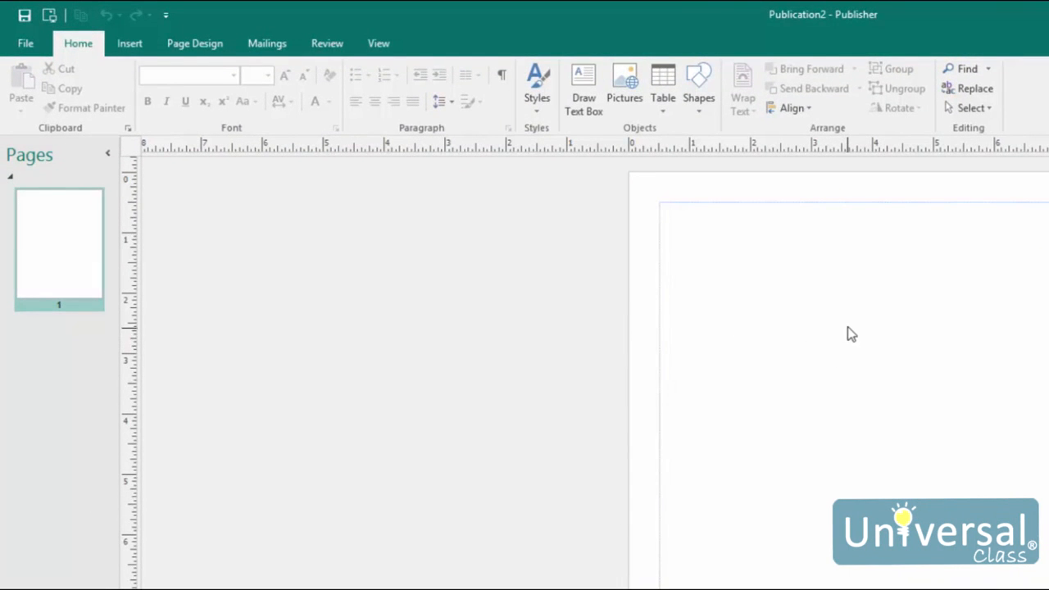
Add a header to the master page with the text "My Newsletter" and center it
left_click(377, 47)
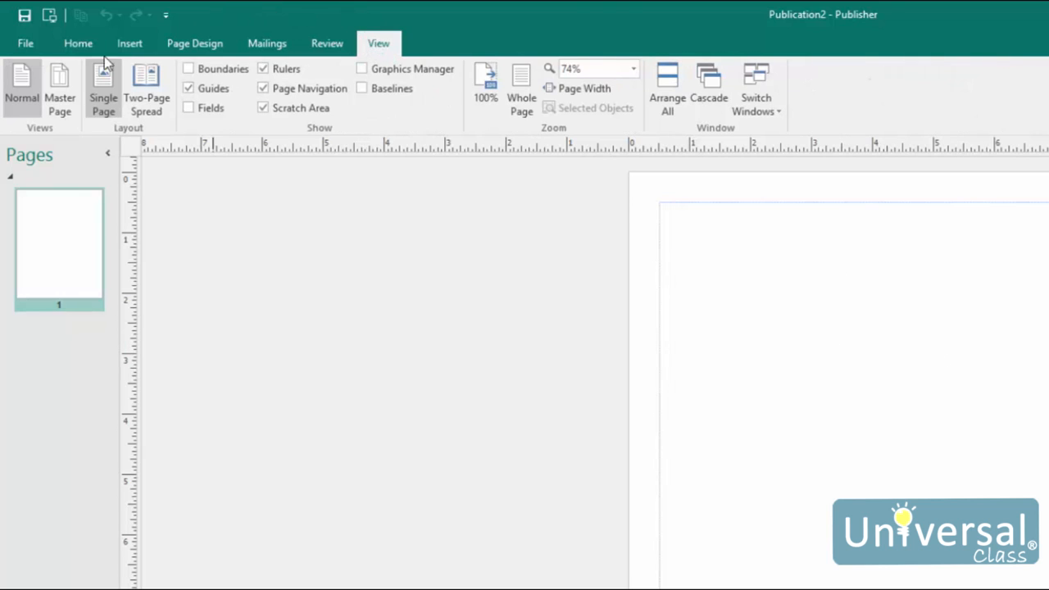
left_click(59, 100)
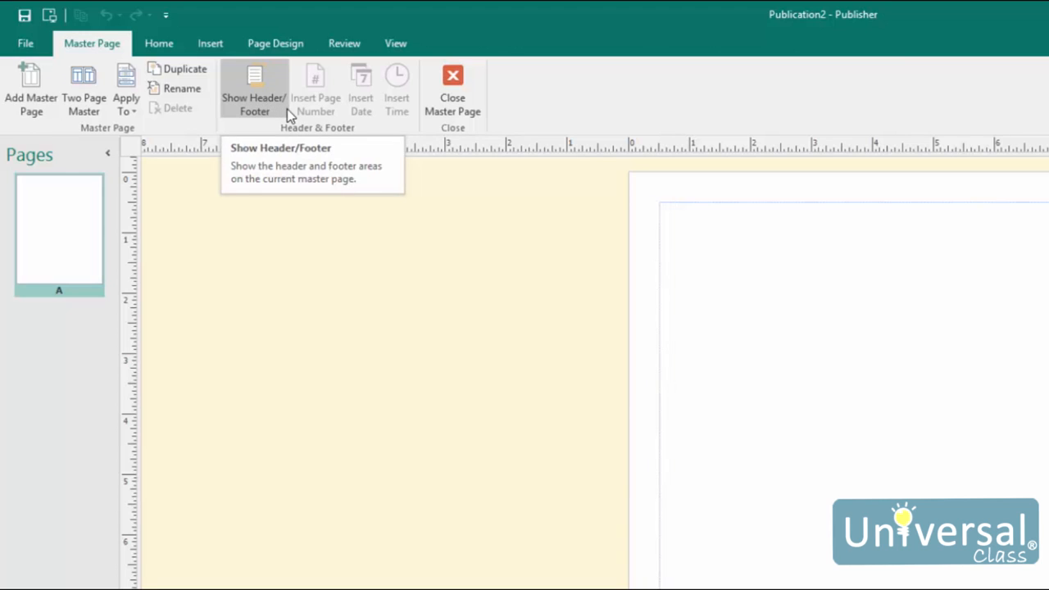
left_click(210, 45)
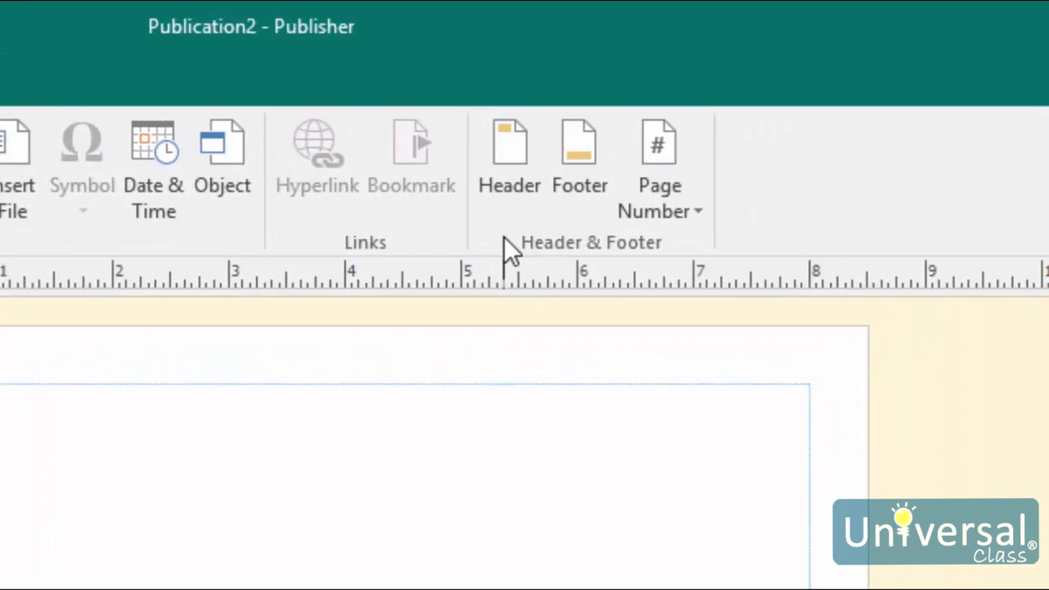
left_click(517, 157)
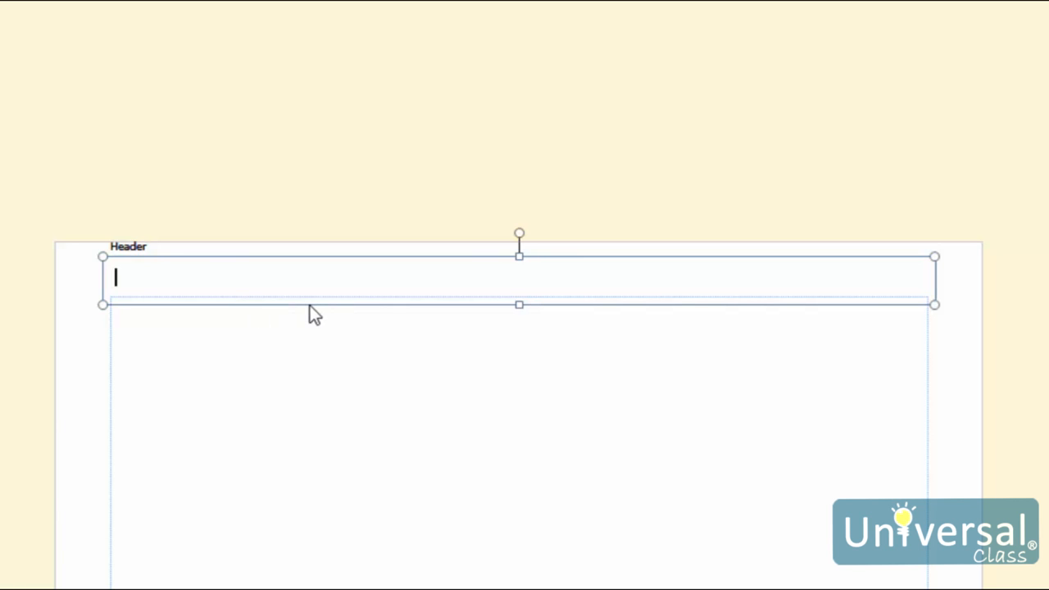
type("My Newsletter")
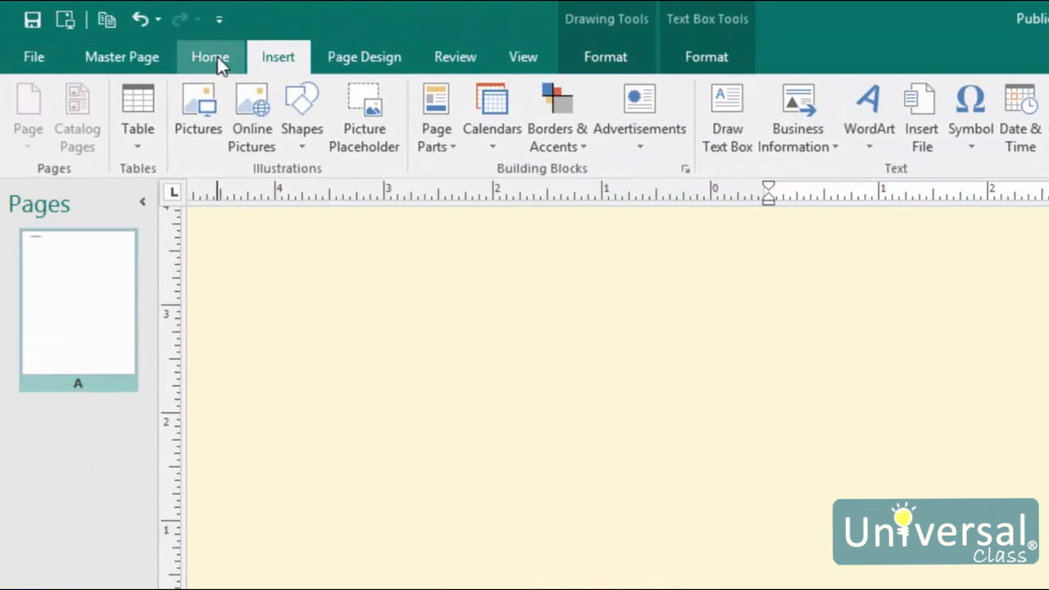
left_click(215, 56)
left_click(496, 135)
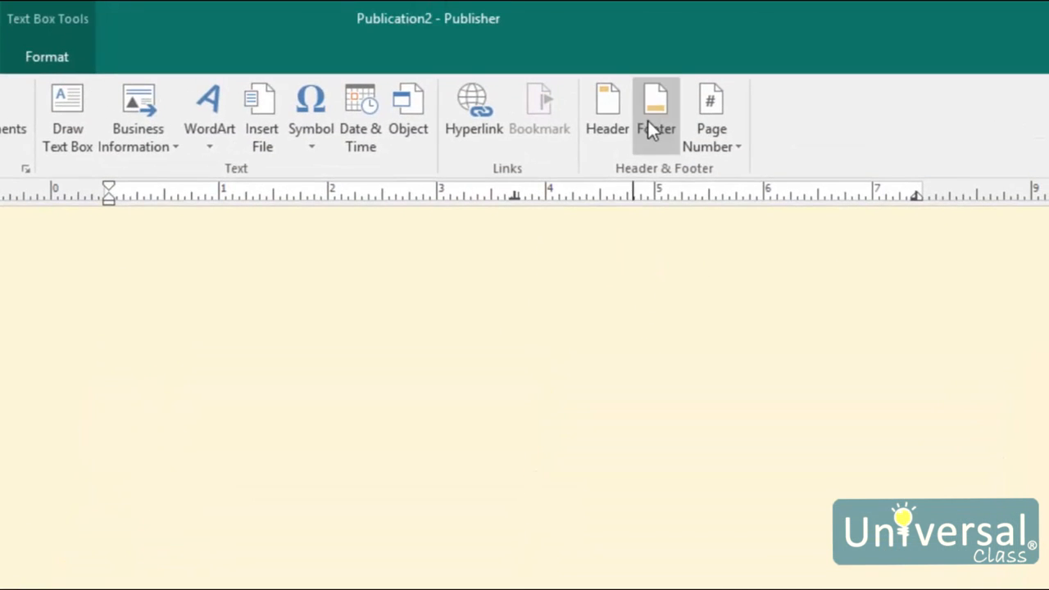
Add a footer to the master page with the text "Date:"
left_click(664, 51)
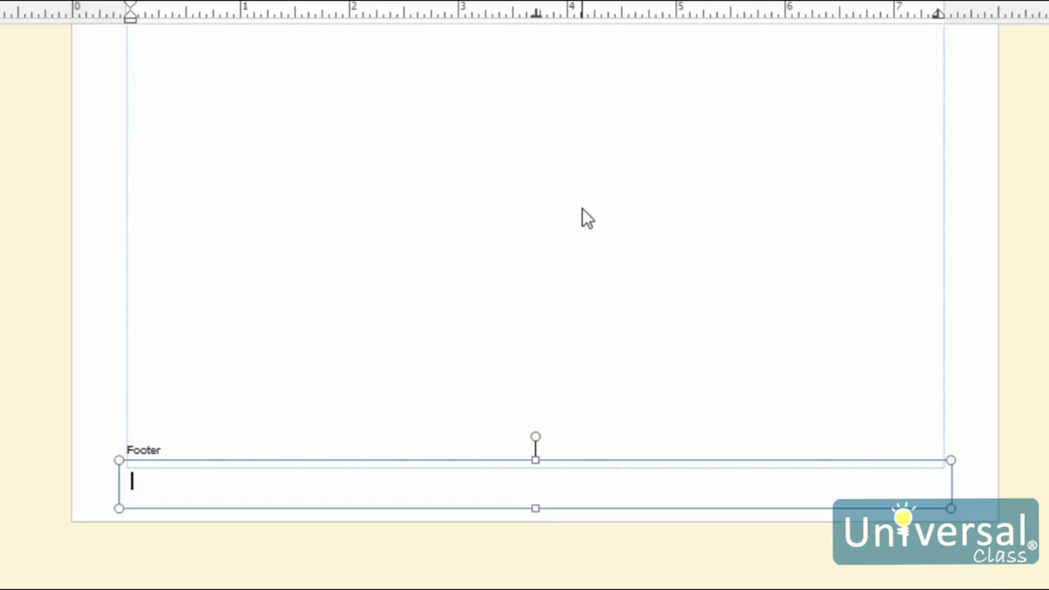
type("Date:")
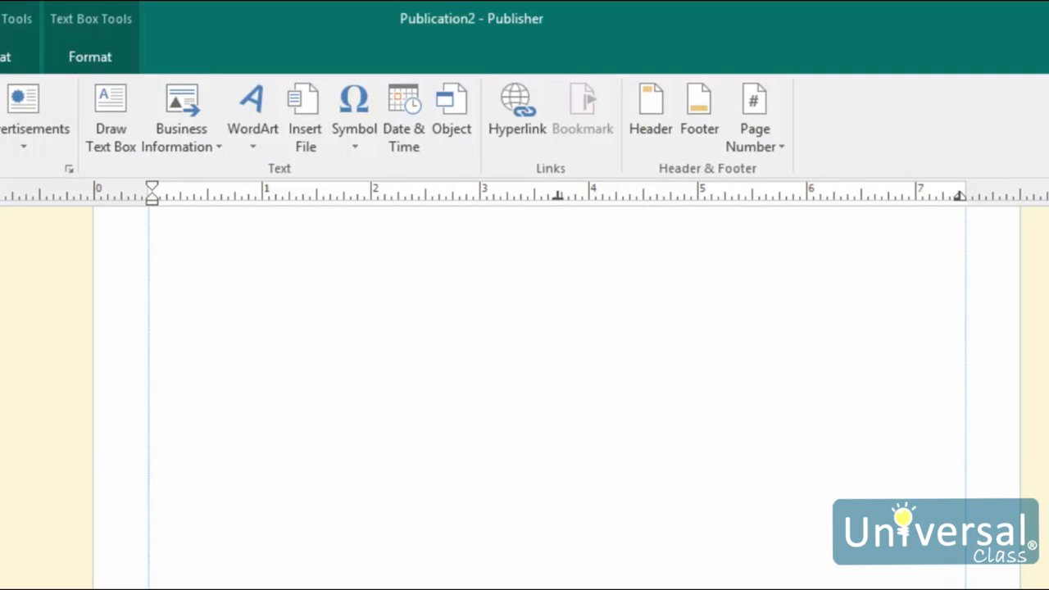
left_click(760, 141)
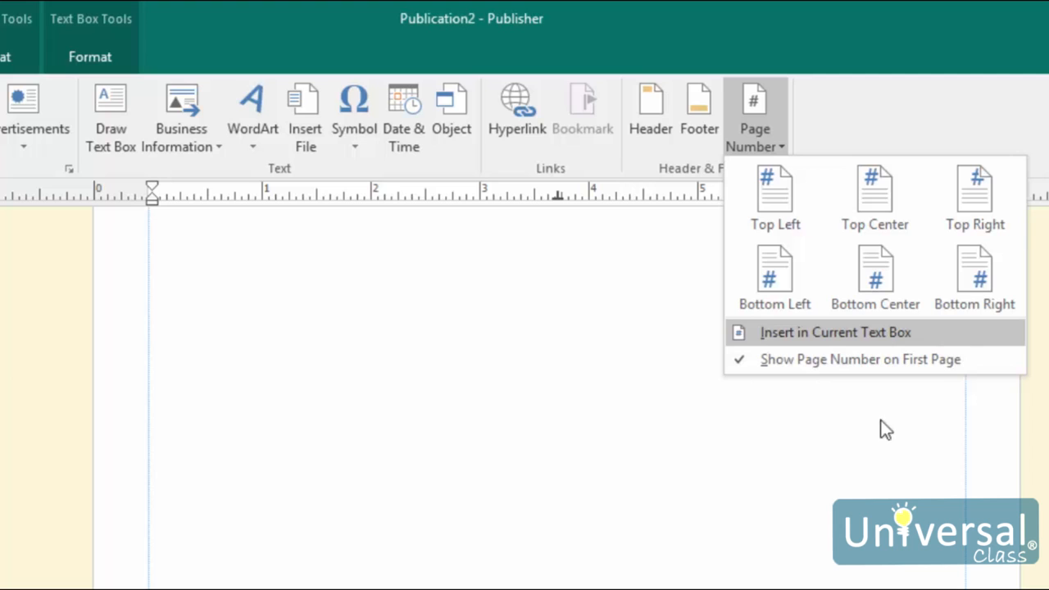
left_click(687, 535)
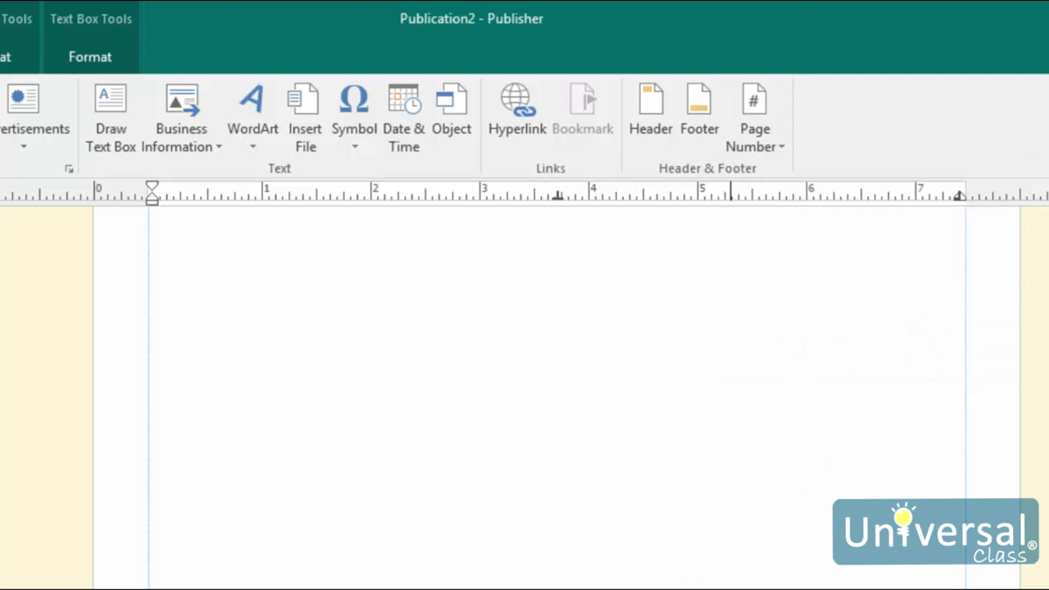
Try inserting a page number in the current footer text box after "Date:" and delete it again
left_click(753, 98)
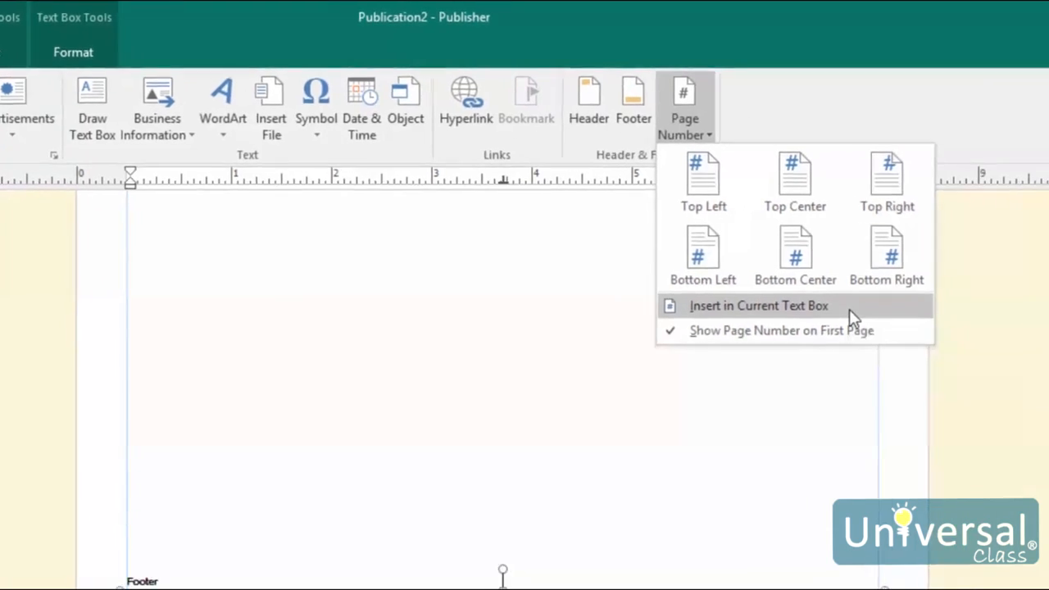
left_click(849, 308)
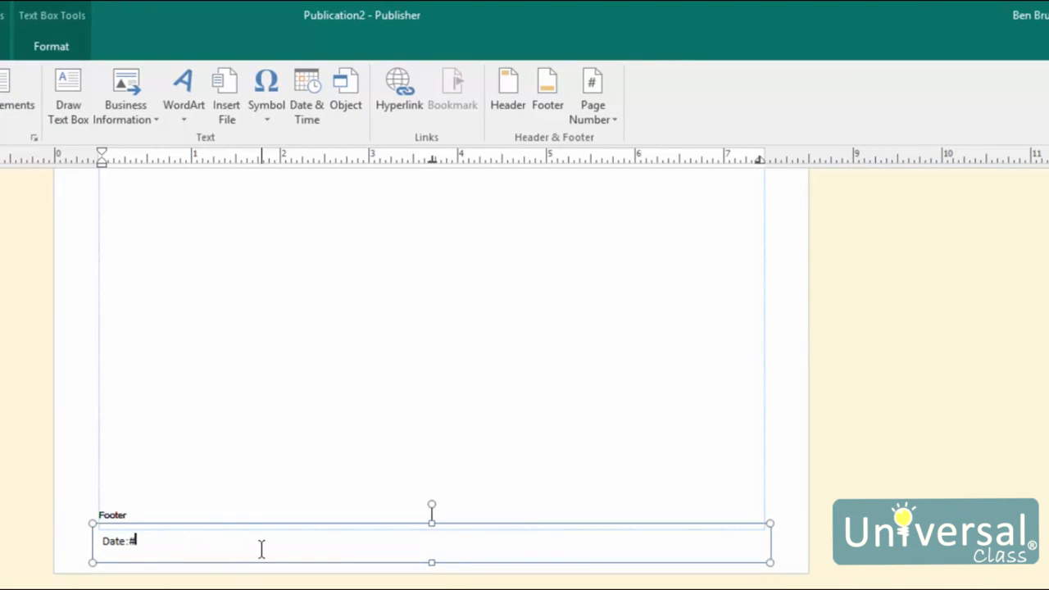
double_click(133, 541)
key("Delete")
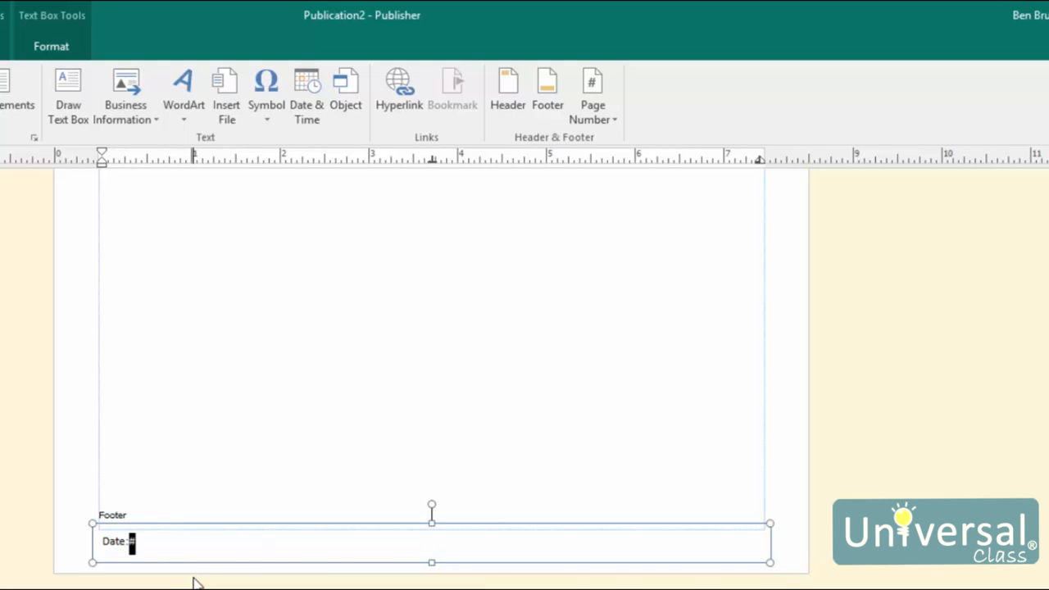
Insert a page number in the master page footer using the Bottom Right placement
left_click(597, 95)
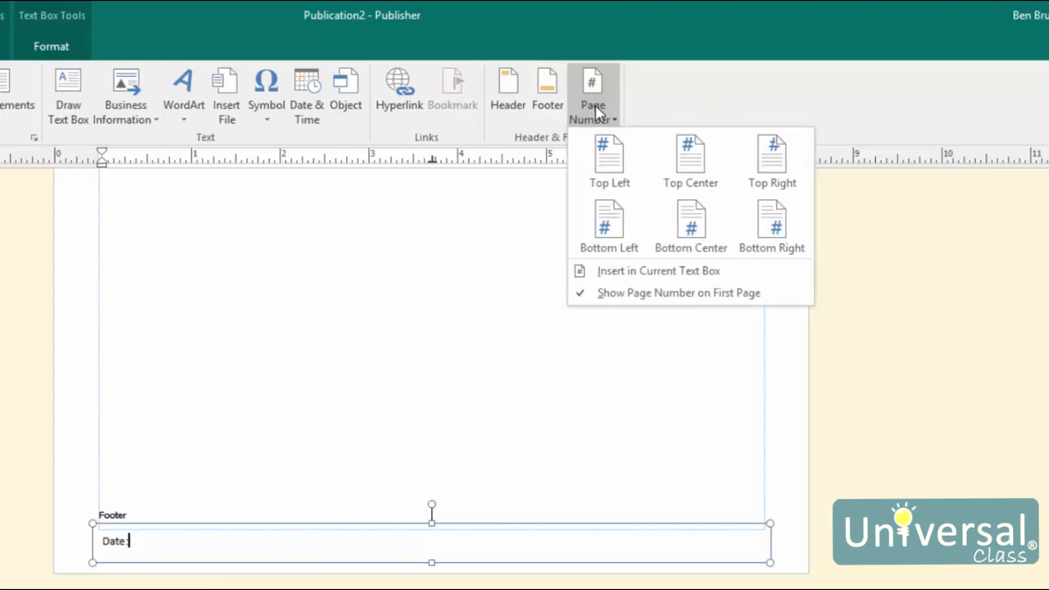
left_click(779, 238)
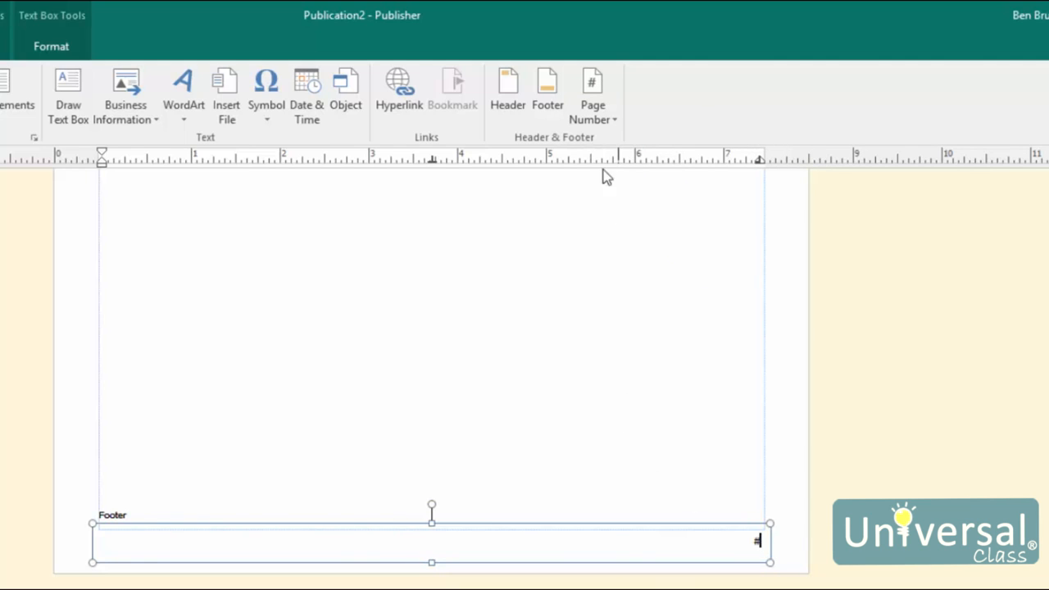
left_click(607, 113)
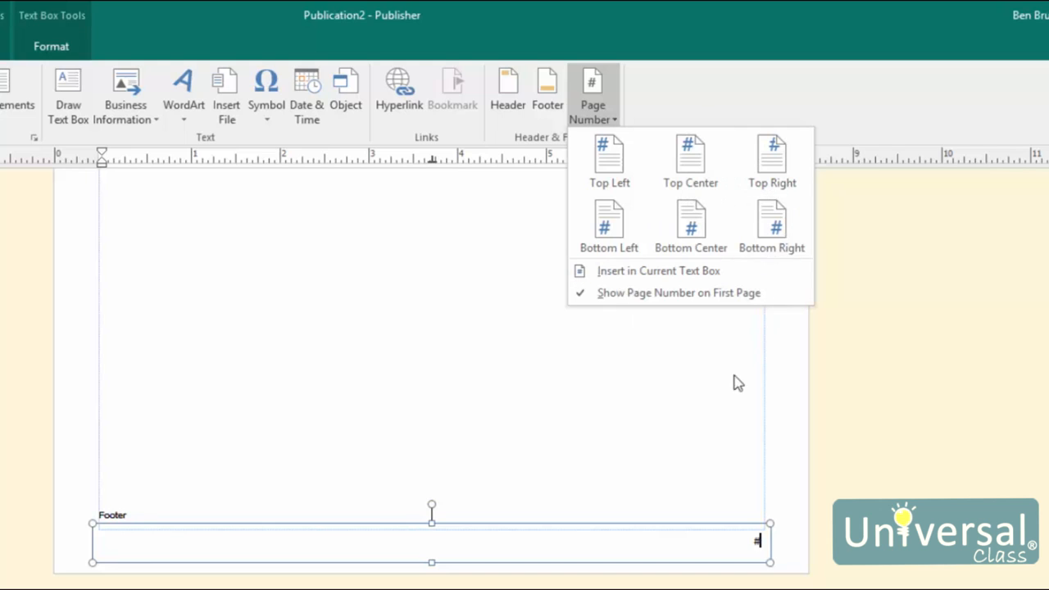
left_click(757, 540)
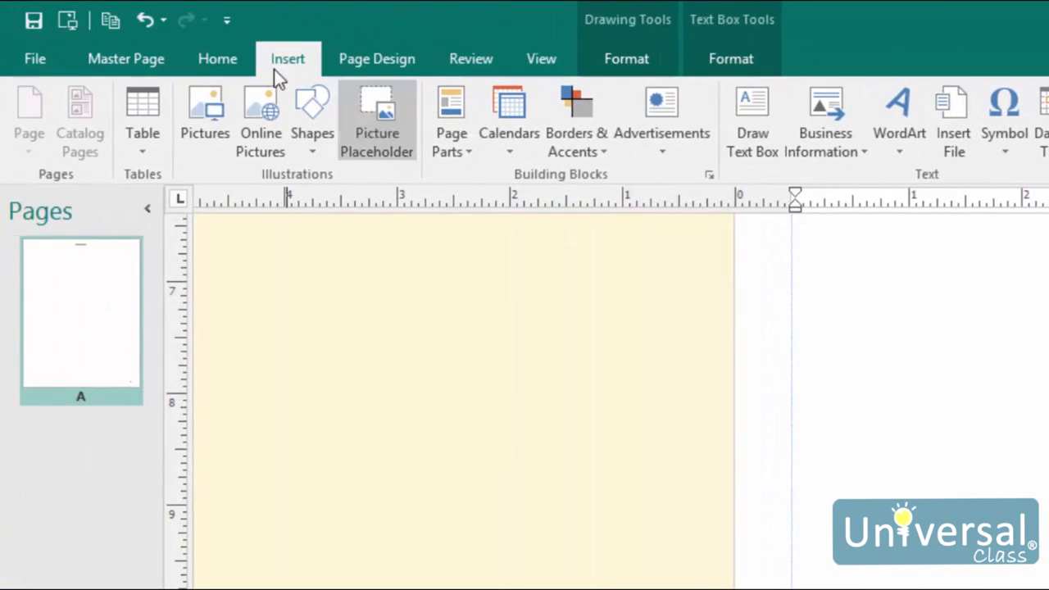
Add the word "Date" before the page number in the footer and left-align the footer line
left_click(127, 62)
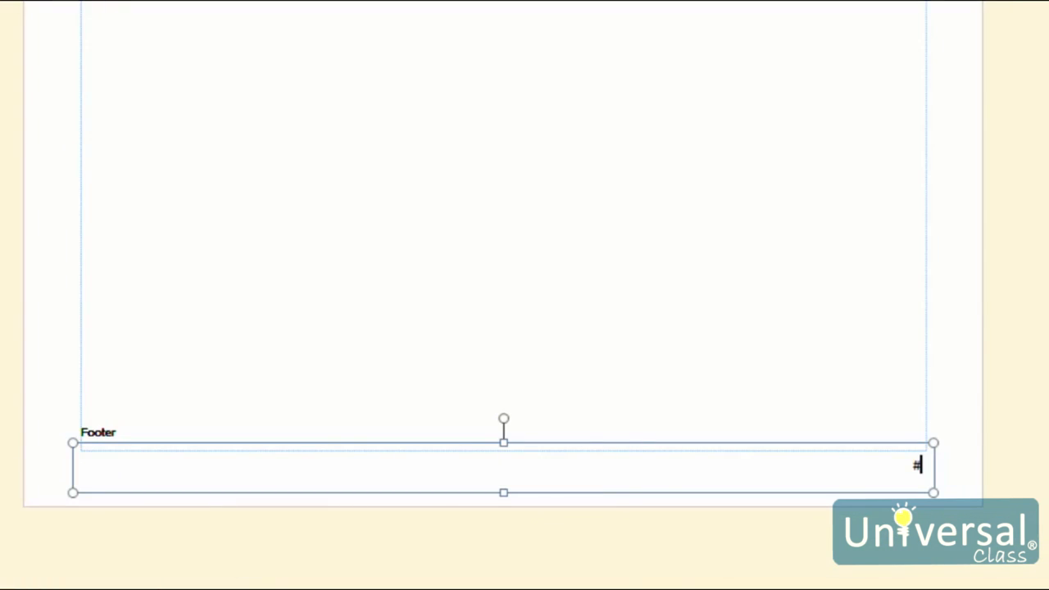
key("Left")
type("Date")
key("shift+Left")
key("shift+Left")
key("shift+Left")
key("shift+Left")
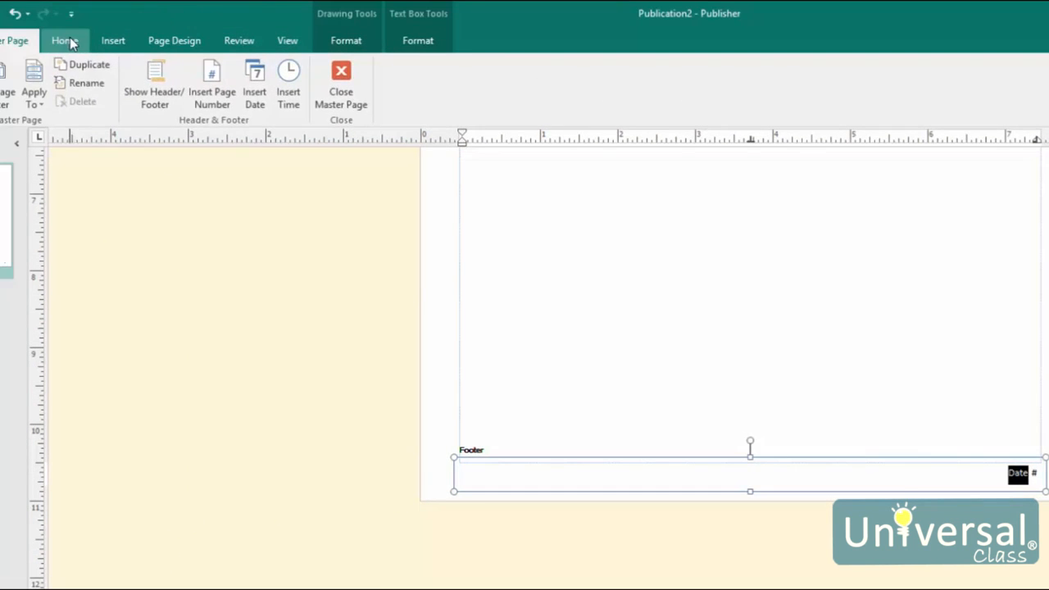
left_click(66, 41)
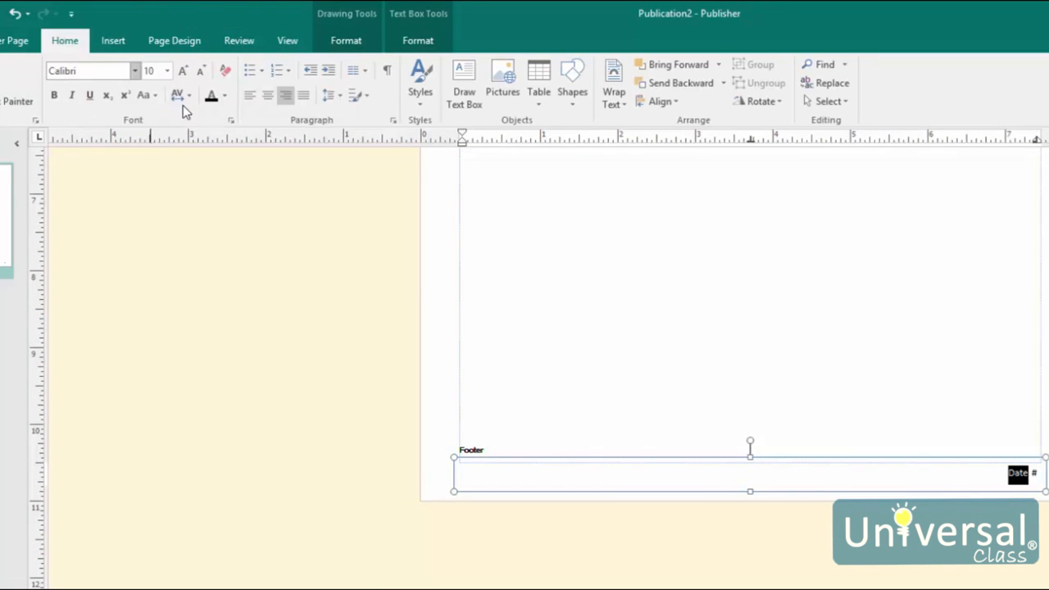
left_click(249, 95)
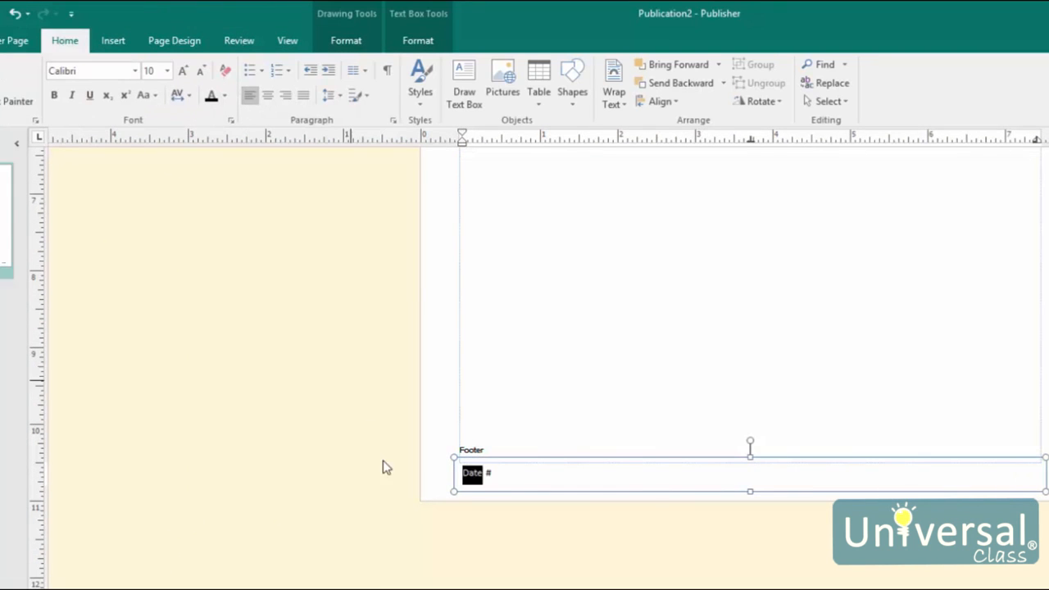
Insert two tabs between "Date" and the page number to push the number to the footer's right edge
left_click(486, 473)
key("Tab")
key("Tab")
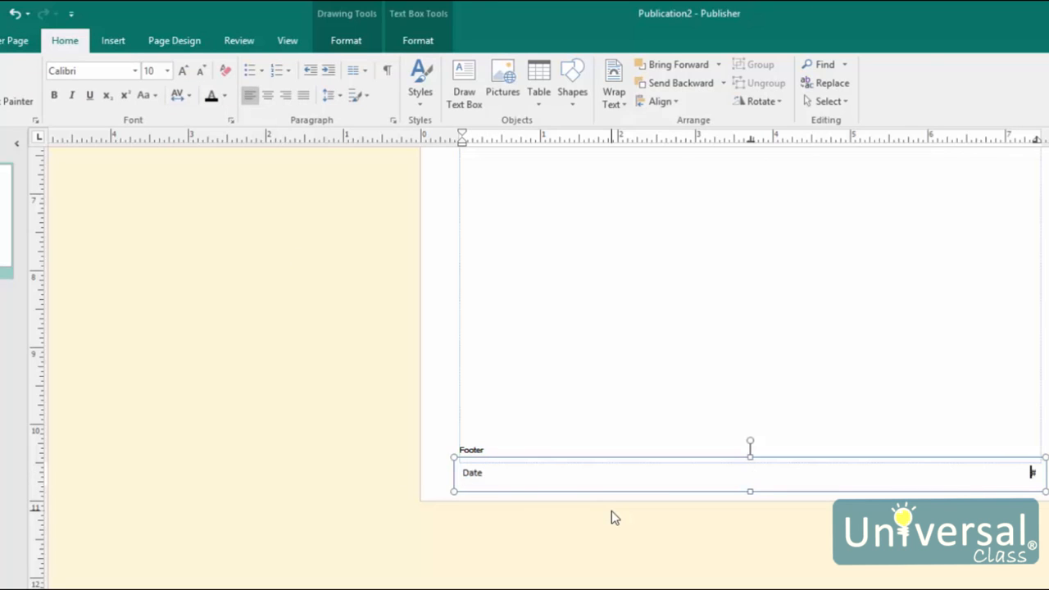
Insert the current date after the word "Date" in the footer and close the master page
left_click(485, 473)
left_click(18, 41)
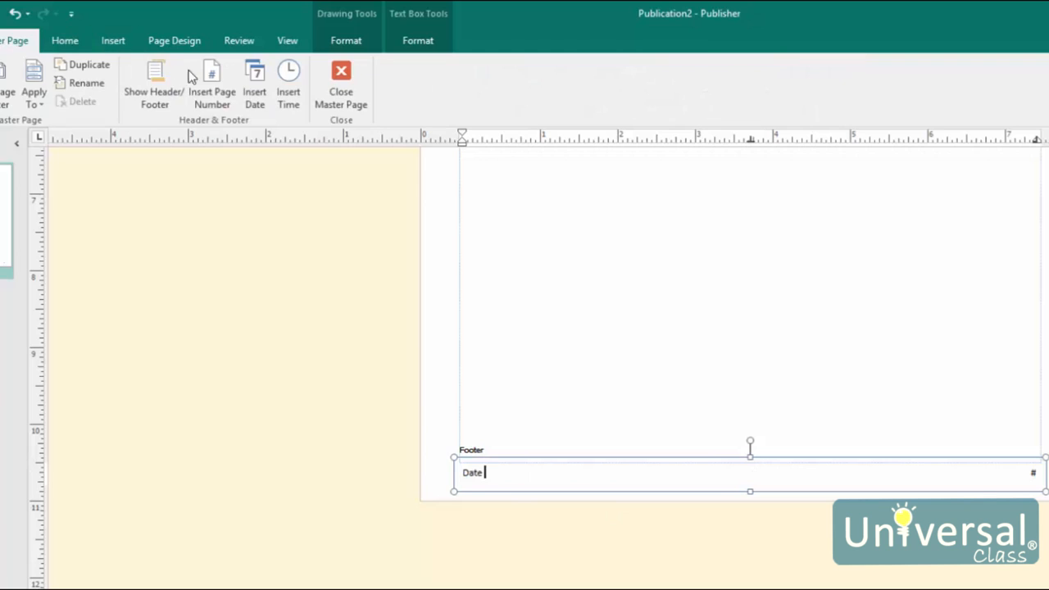
left_click(254, 86)
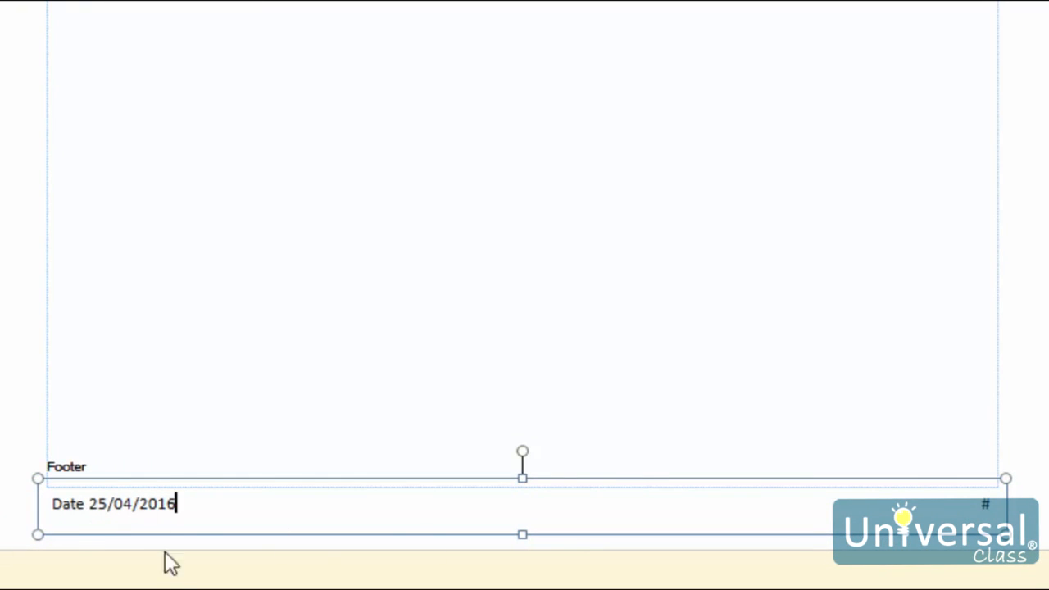
left_click(169, 585)
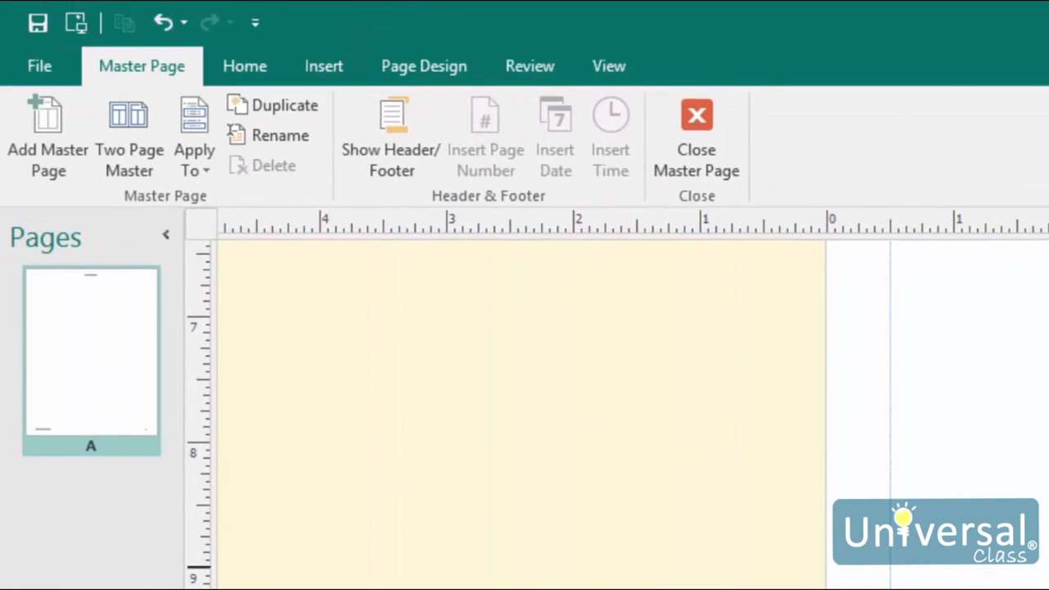
left_click(679, 136)
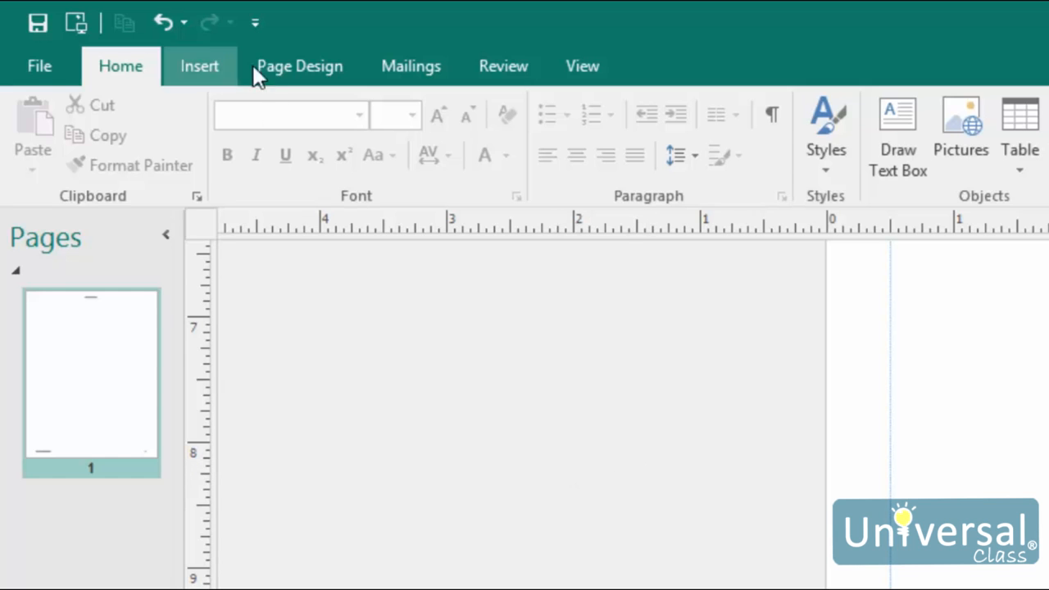
Examine the page number format choices and the option to start the section with a given number, without applying changes
left_click(211, 62)
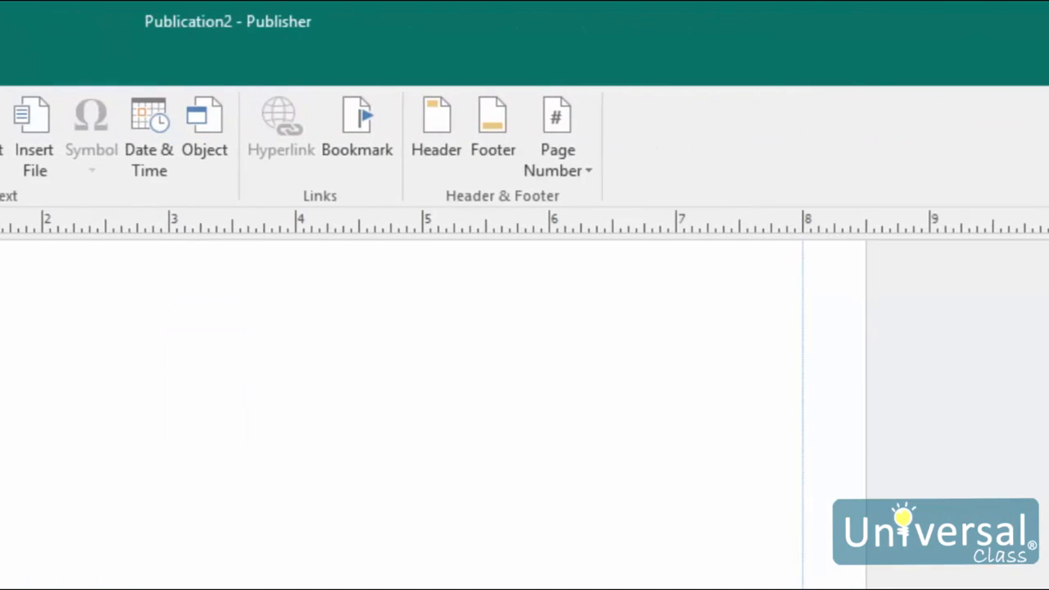
left_click(557, 172)
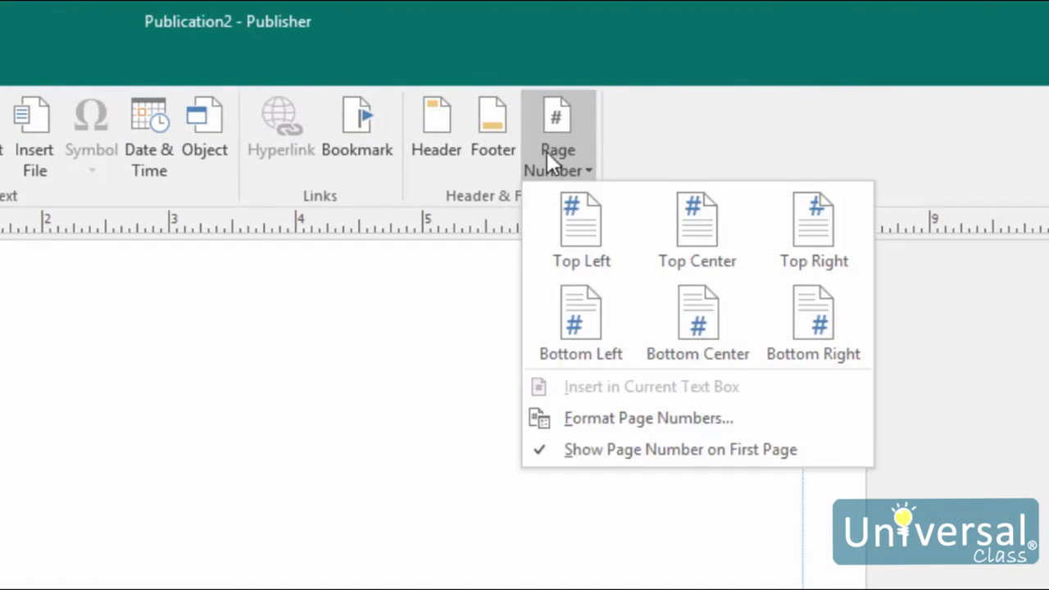
left_click(675, 418)
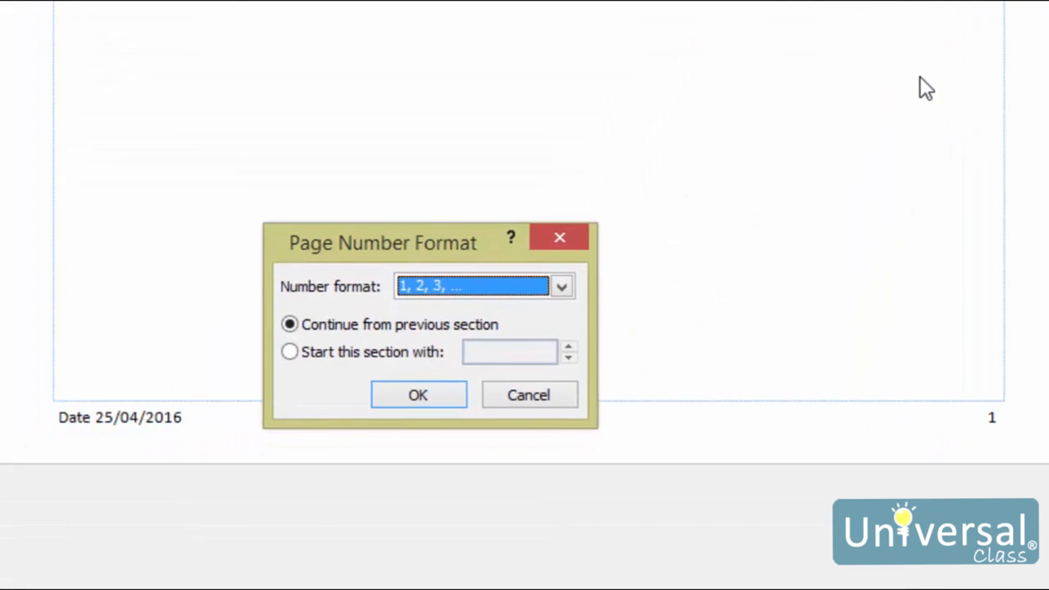
left_click(522, 291)
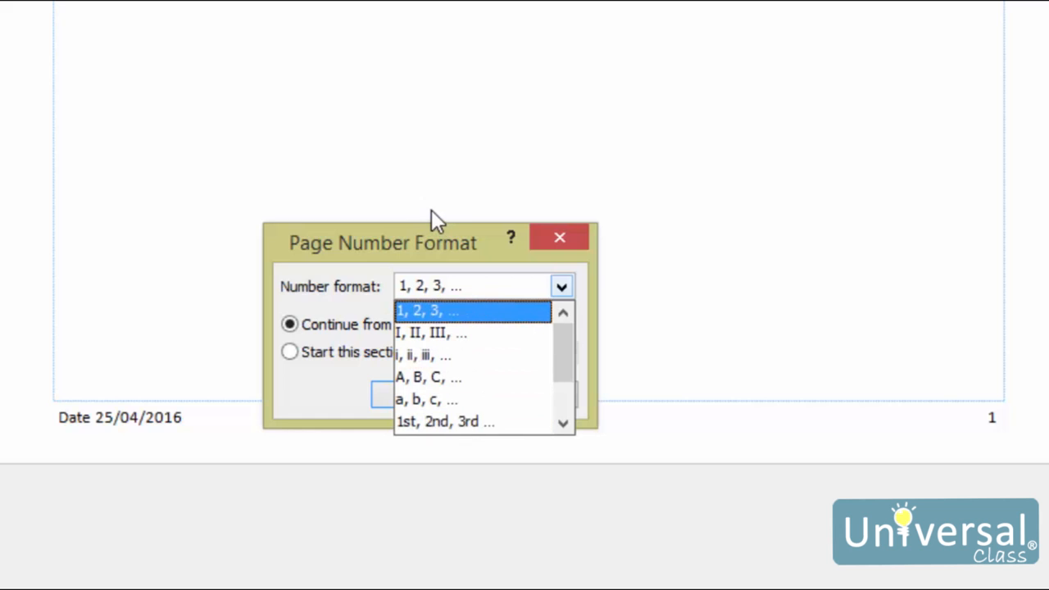
left_click(419, 249)
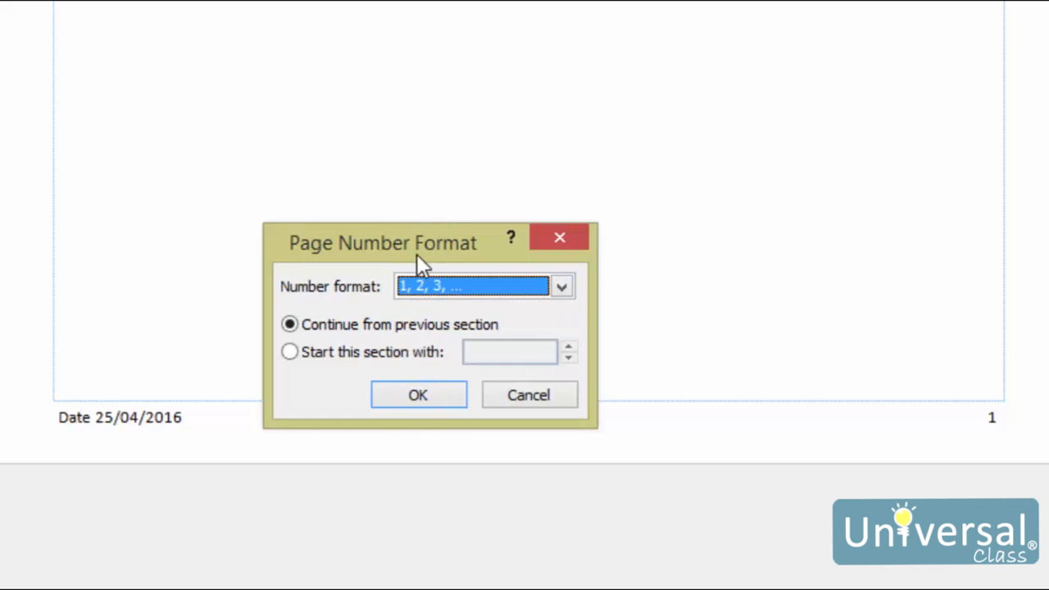
left_click(364, 358)
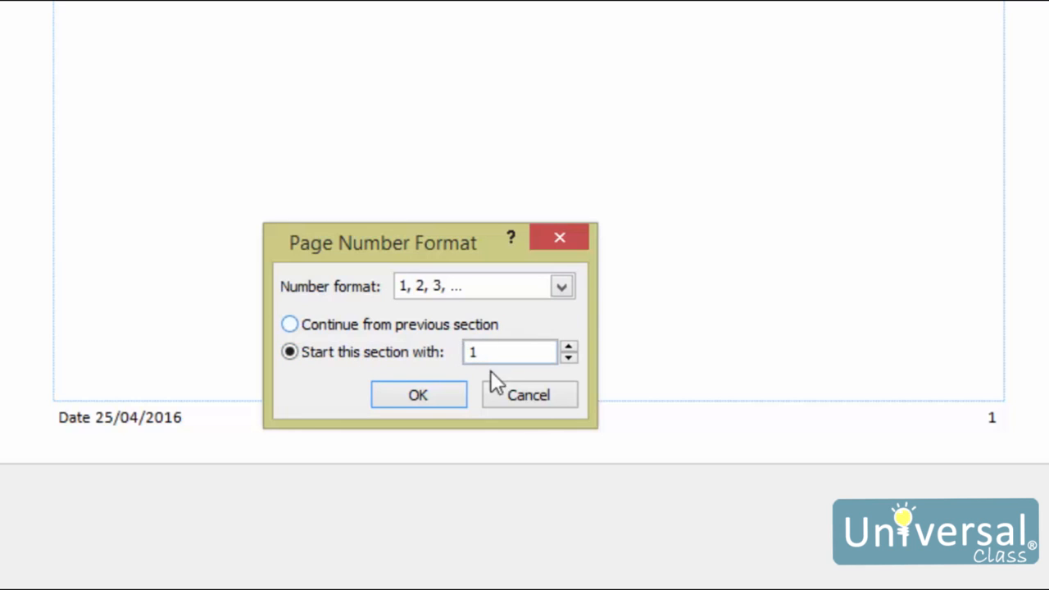
left_click(537, 393)
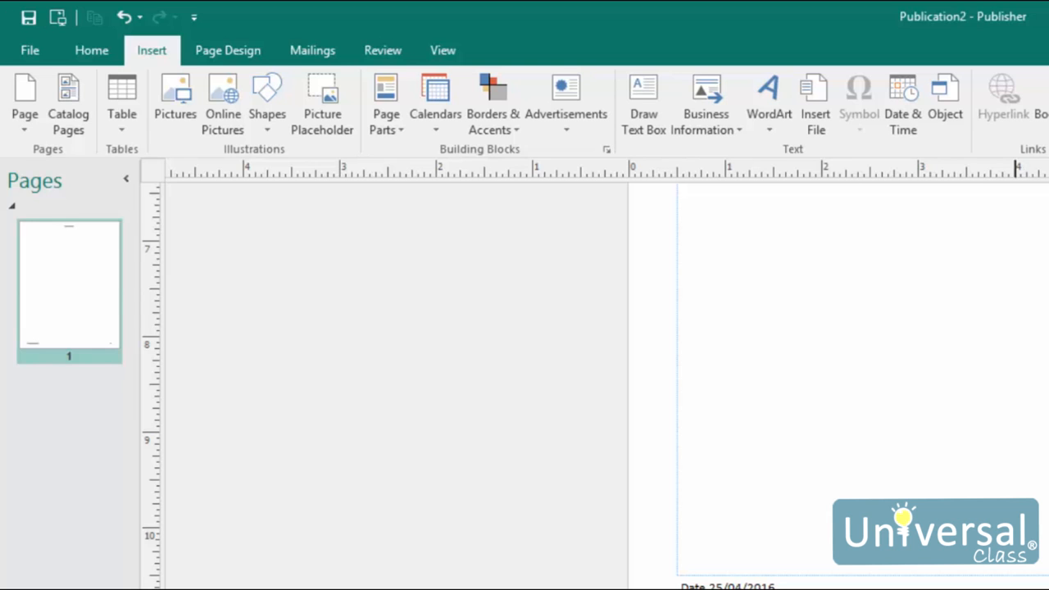
Examine the built-in color schemes and the settings for creating a new color scheme, without saving one
left_click(210, 54)
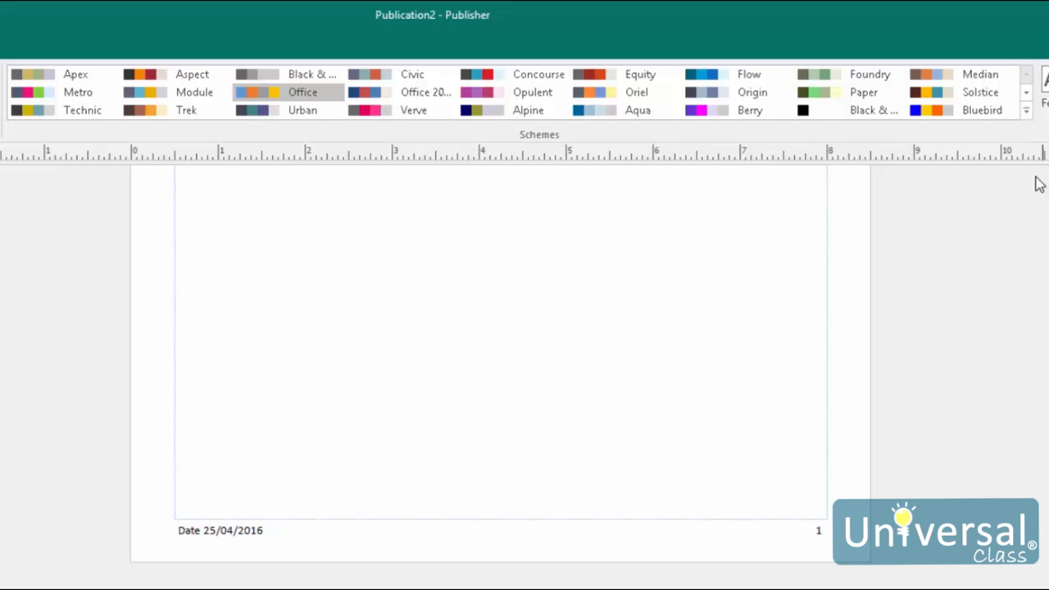
left_click(1025, 111)
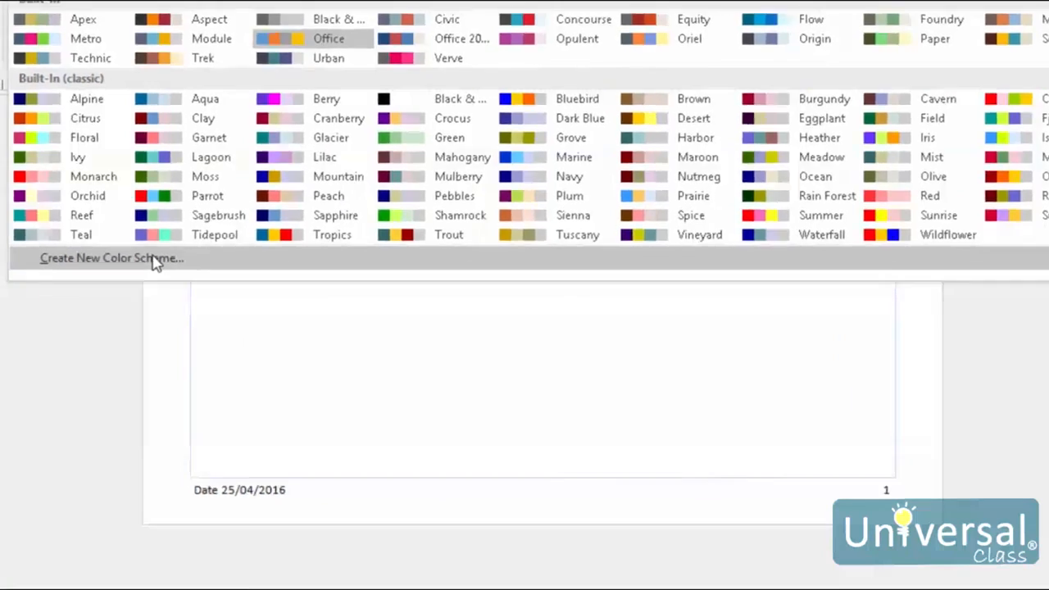
left_click(138, 317)
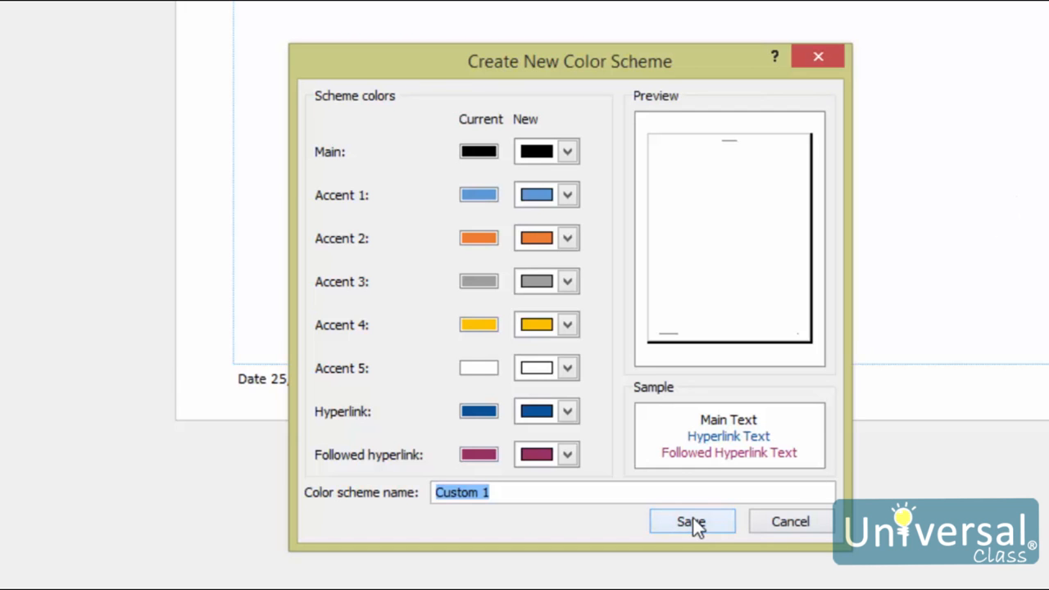
left_click(789, 522)
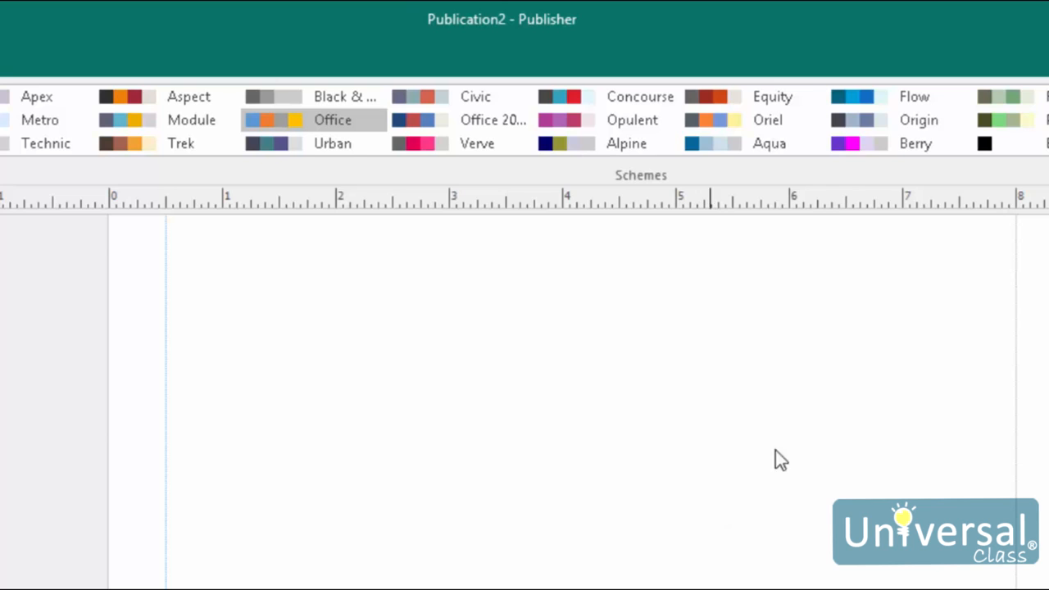
left_click(732, 102)
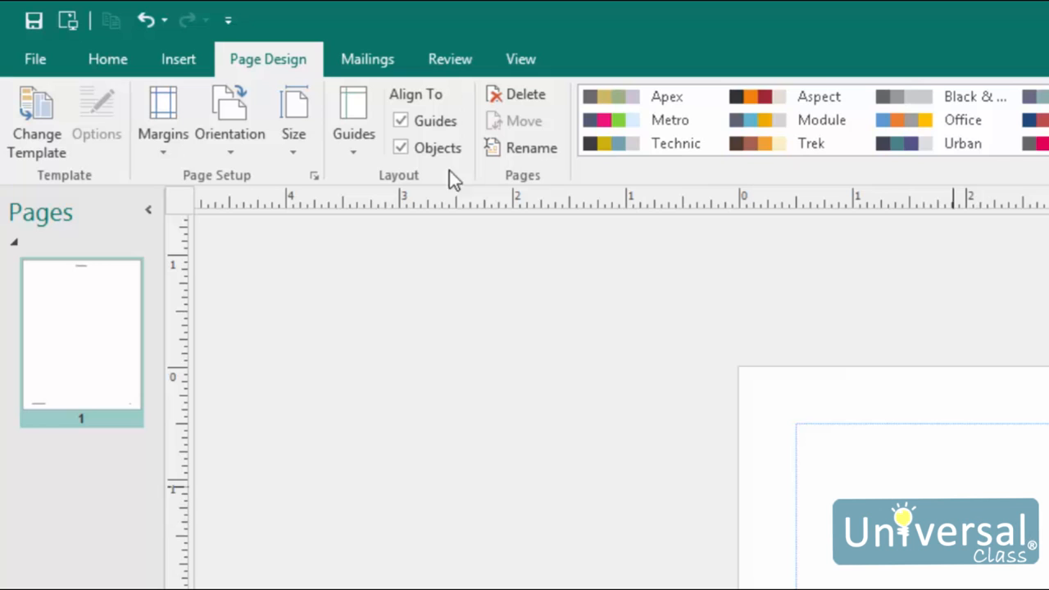
Draw a text box below the header reading "This is how you create a hyperlink in Publisher 2016." and widen it to fit the sentence on one line
left_click(174, 61)
left_click(741, 88)
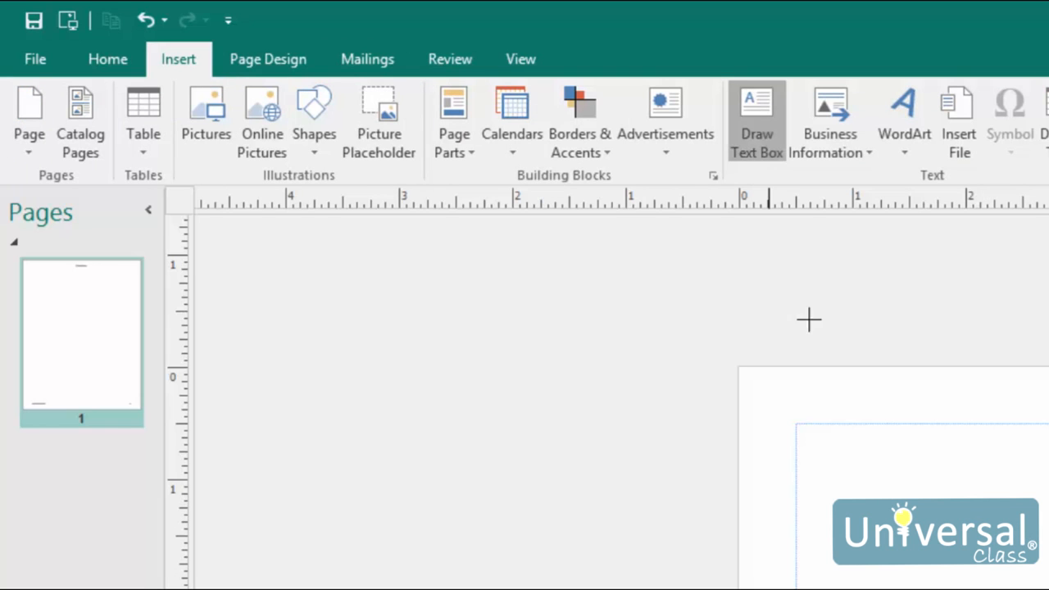
left_click(916, 536)
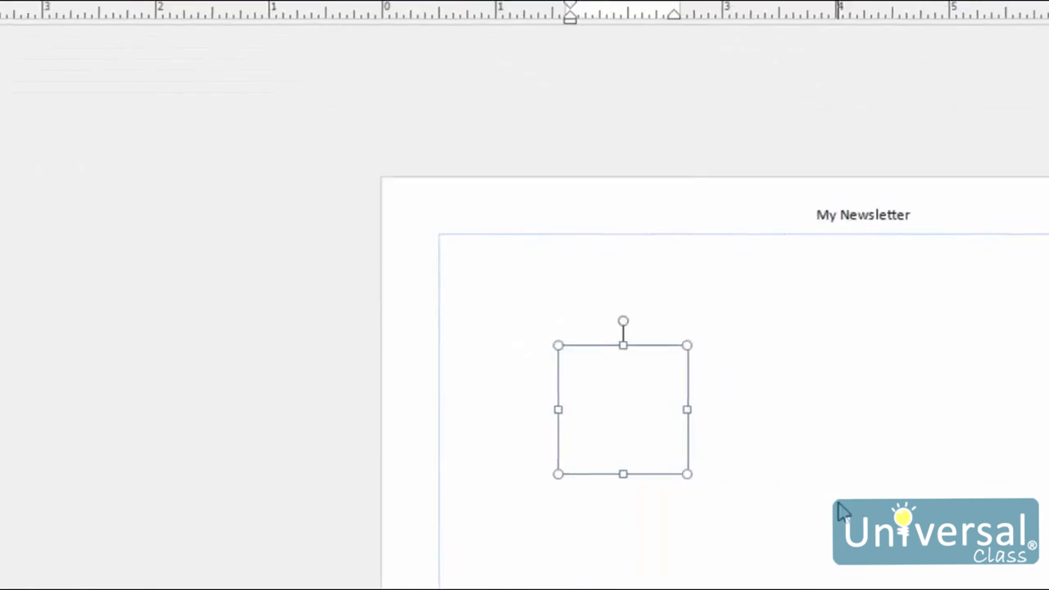
type("Thi")
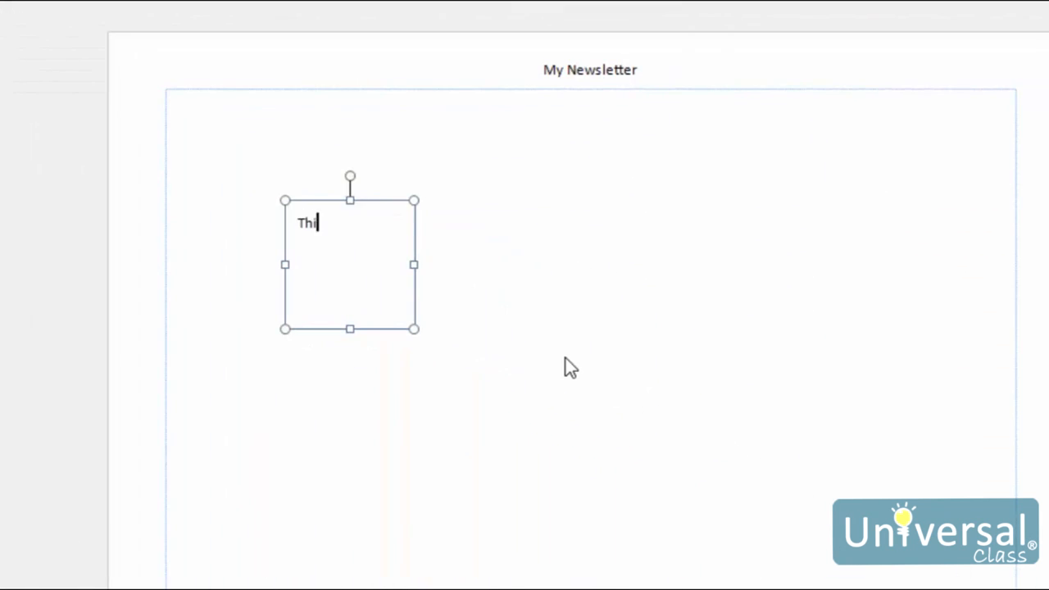
type("s is how you crea")
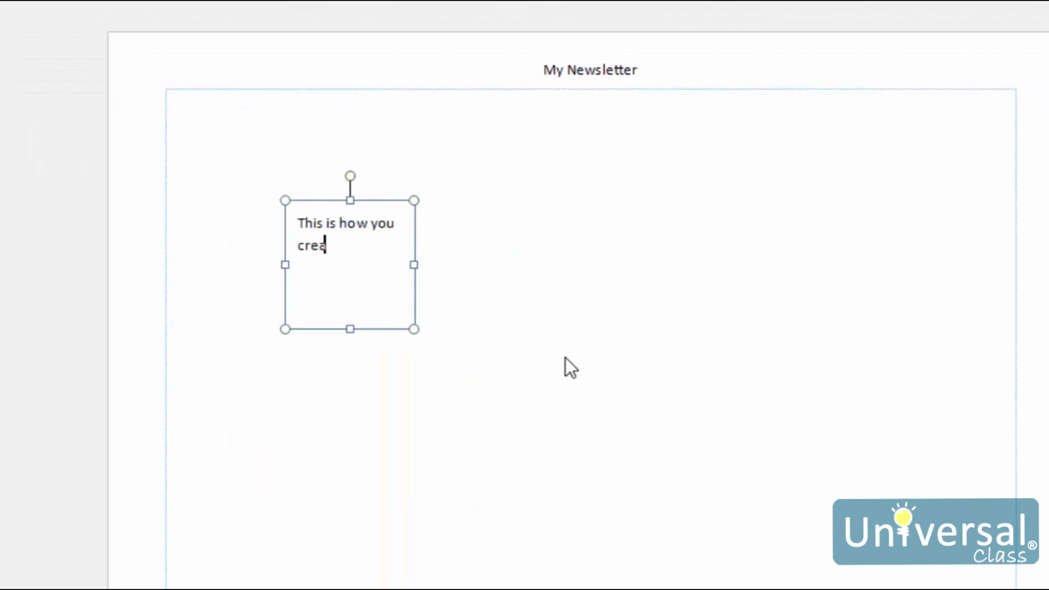
type("te a hyperl")
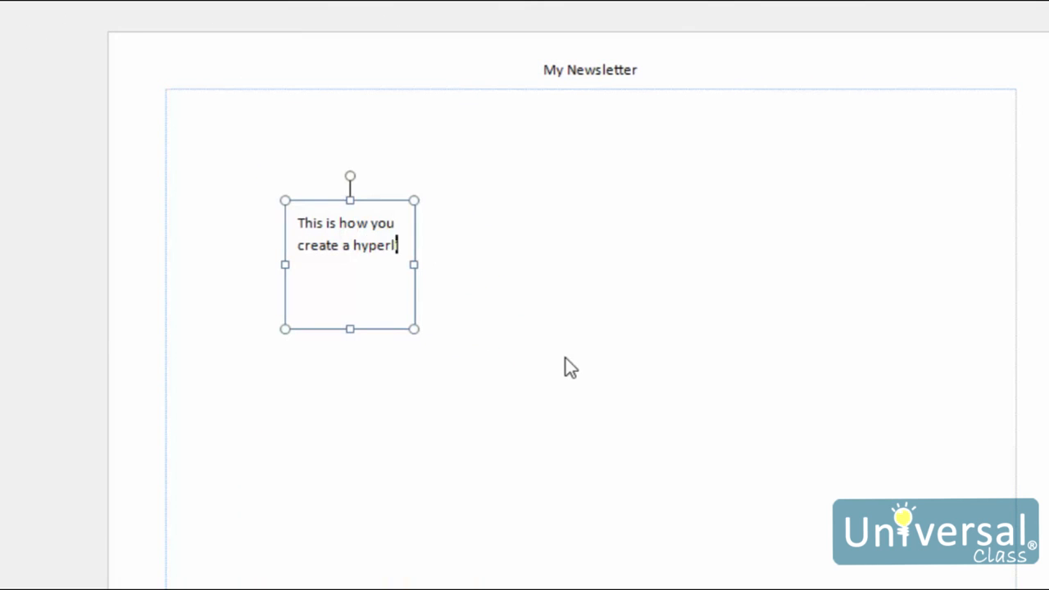
type("ink in Publish")
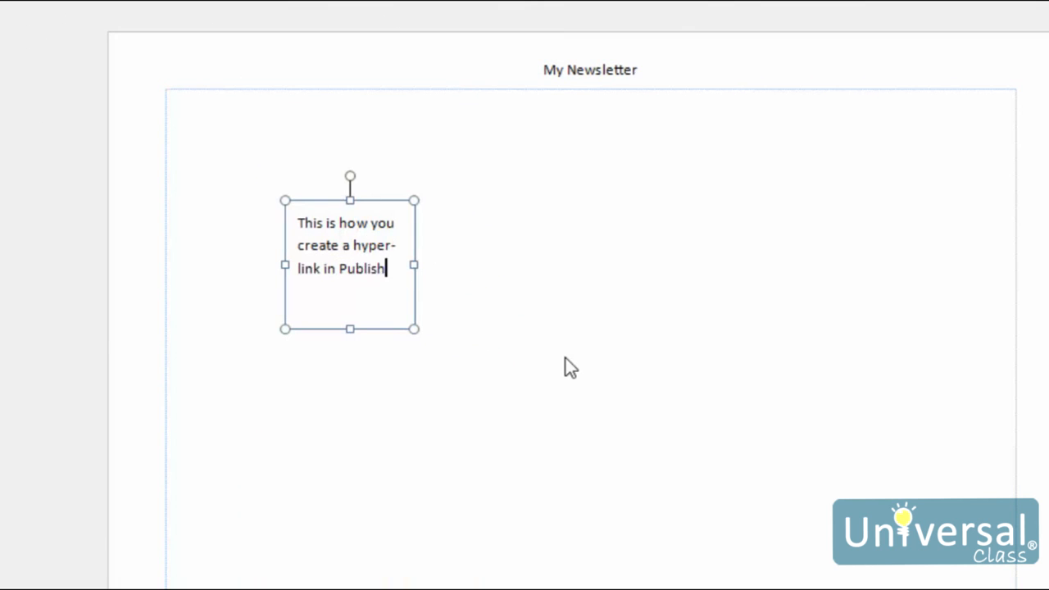
type("er 2016.")
left_click_drag(415, 261, 728, 246)
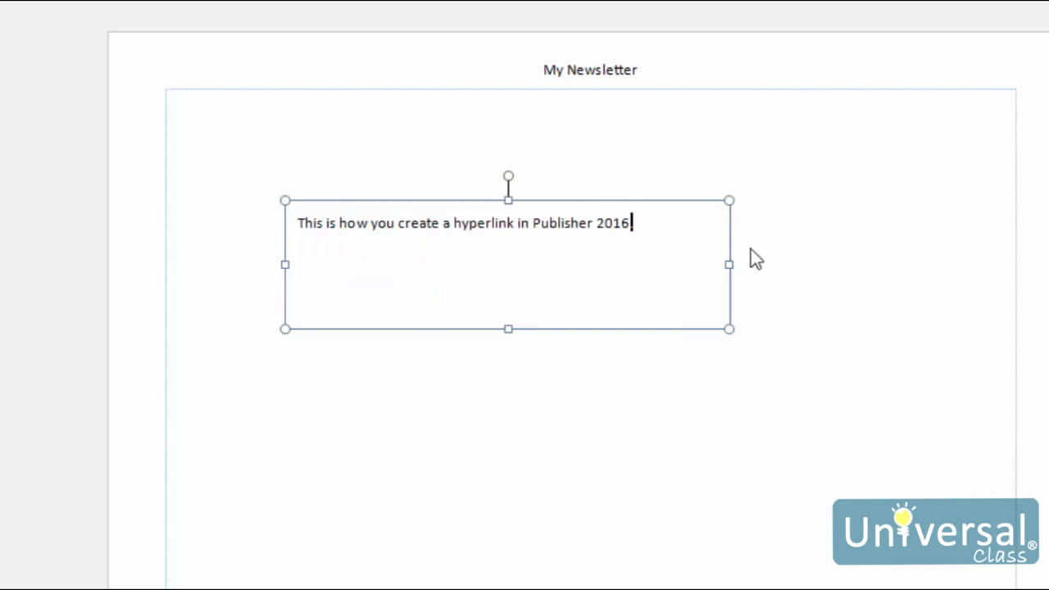
left_click(569, 366)
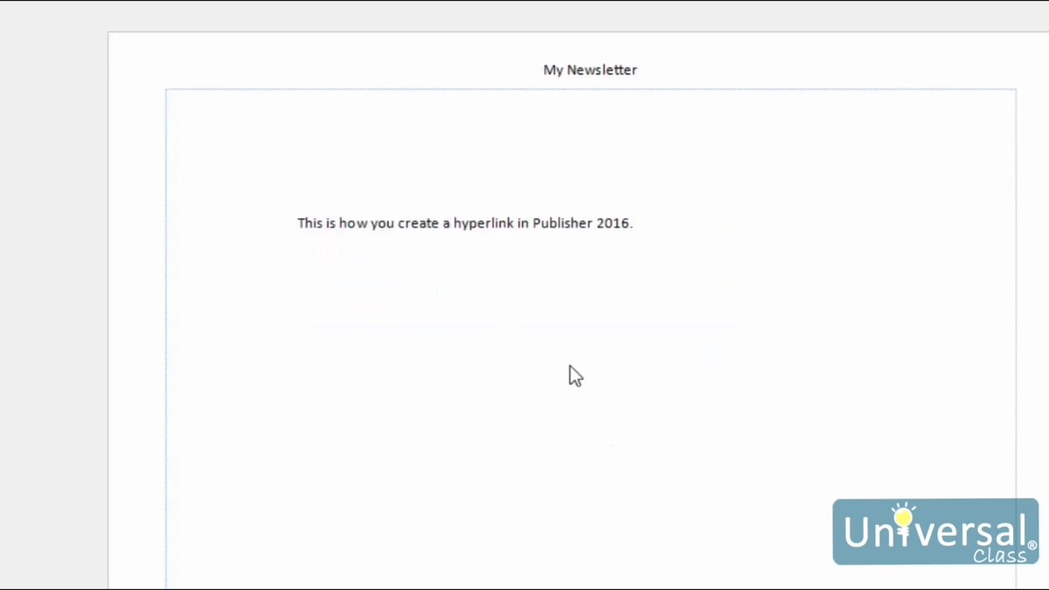
left_click(455, 227)
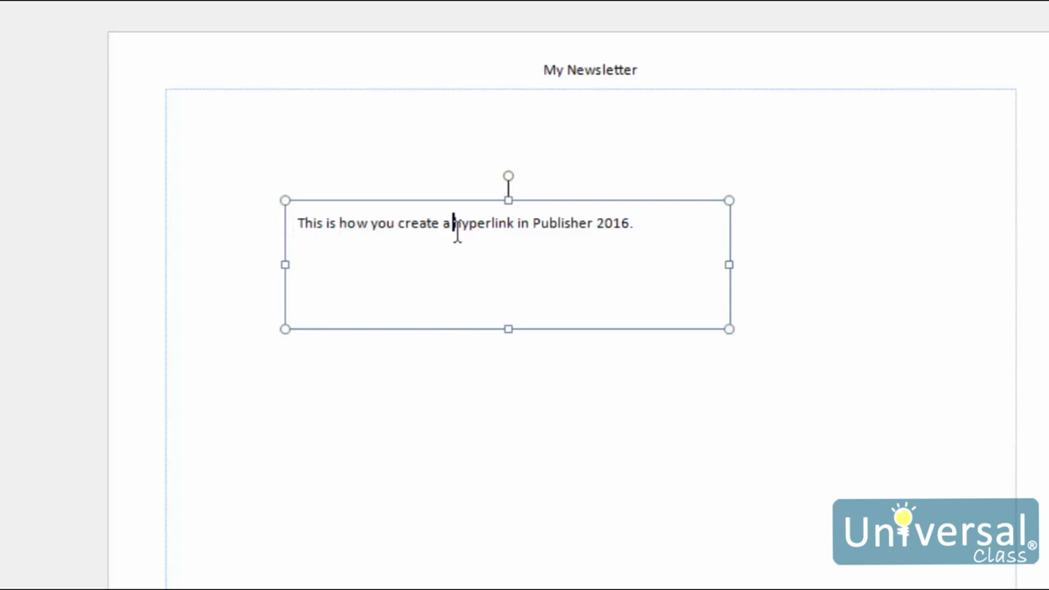
left_click_drag(455, 223, 517, 220)
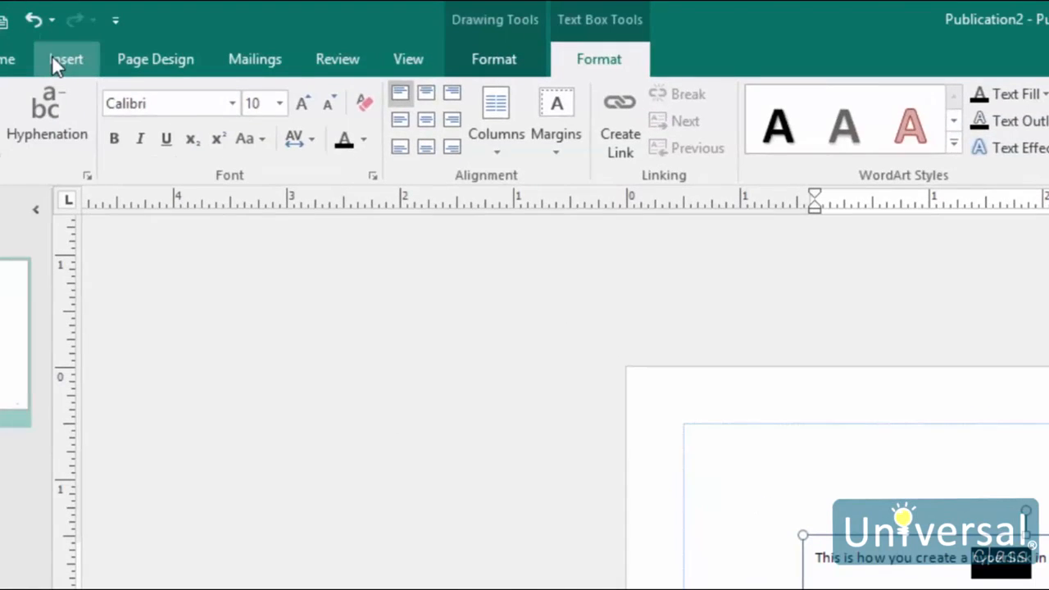
left_click(52, 58)
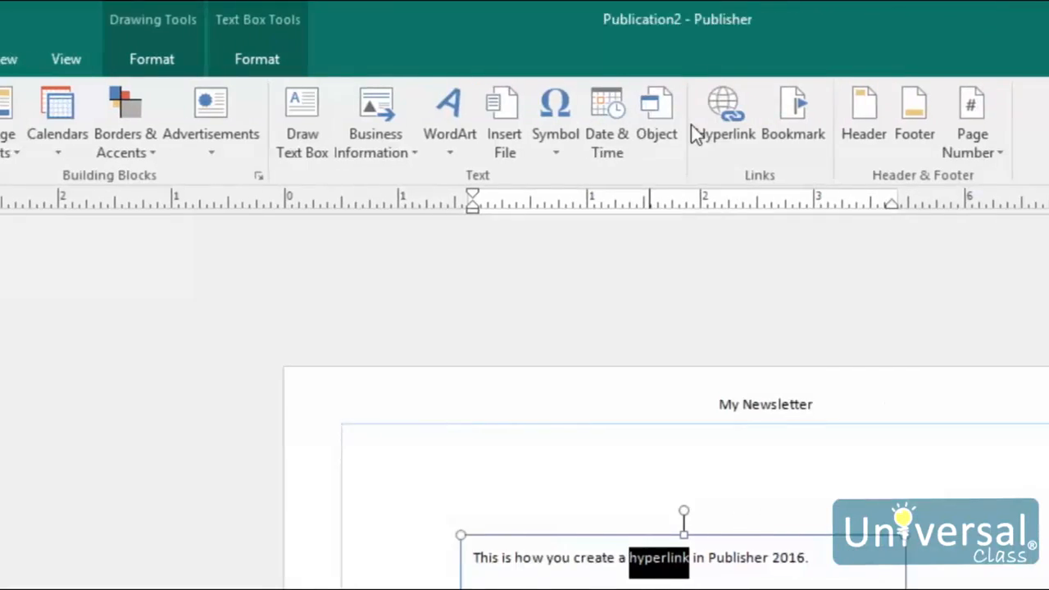
left_click(629, 113)
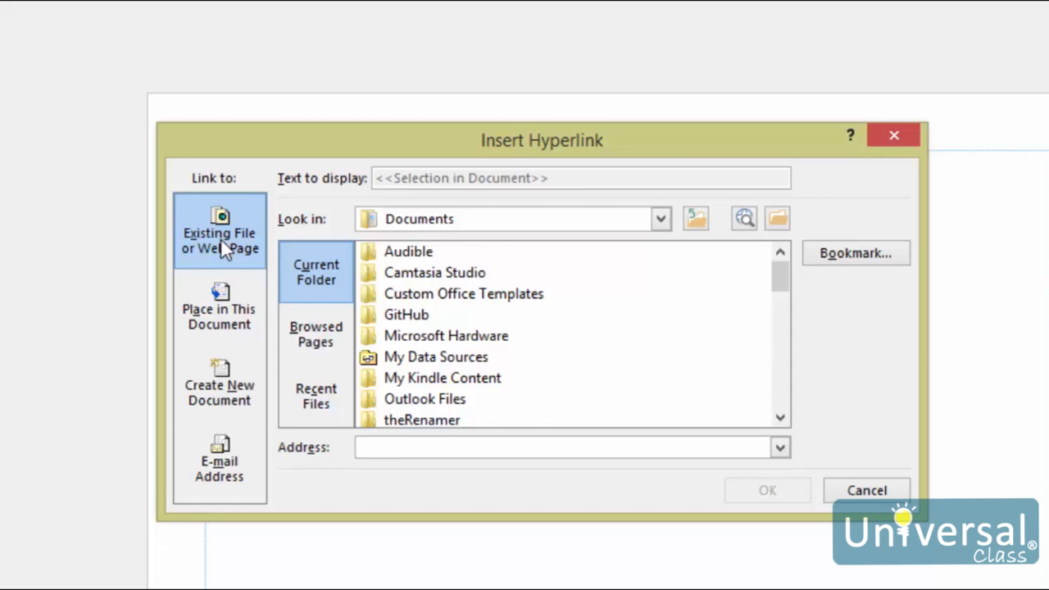
left_click(408, 252)
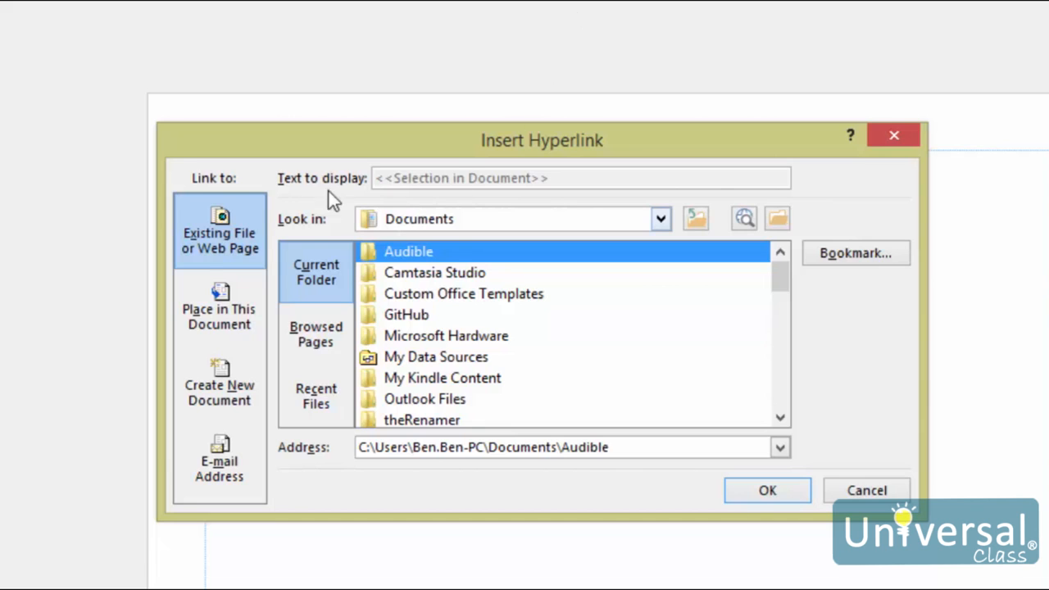
left_click(333, 143)
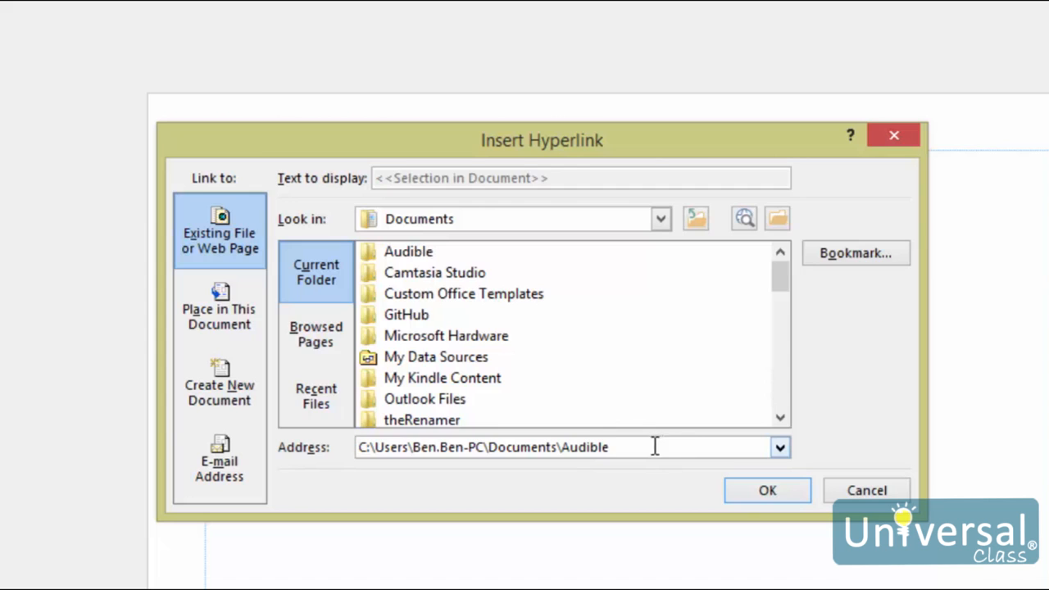
left_click_drag(655, 446, 150, 437)
type("http://ww")
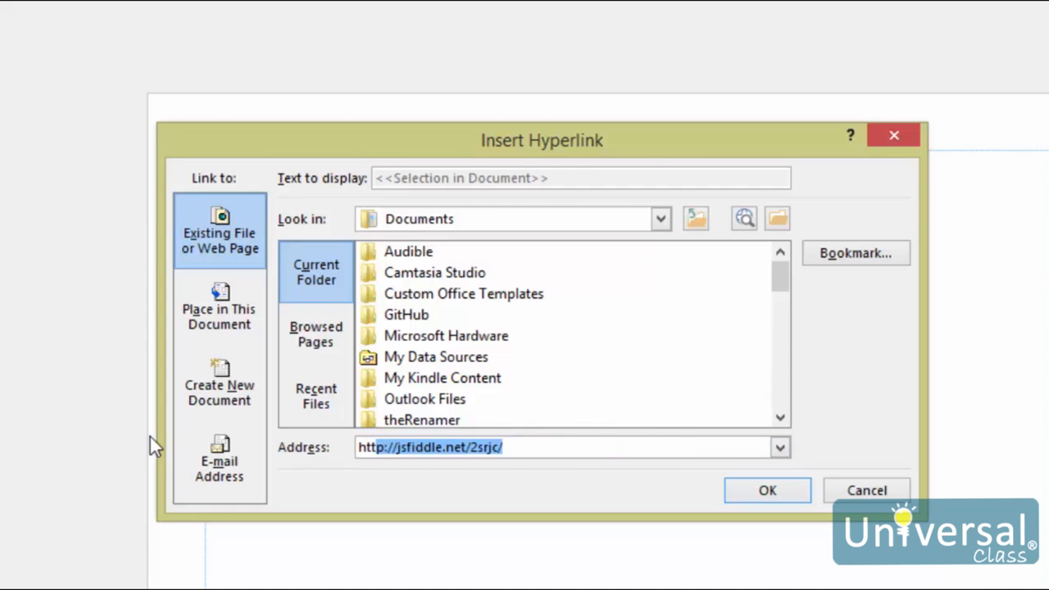
type("w.goo")
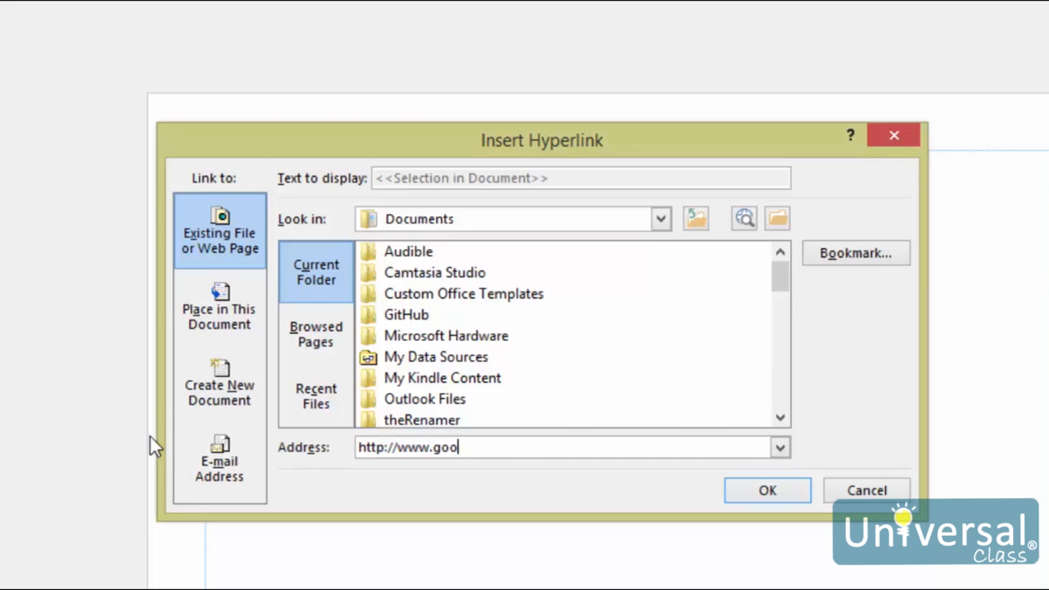
type("gle.com")
left_click(761, 492)
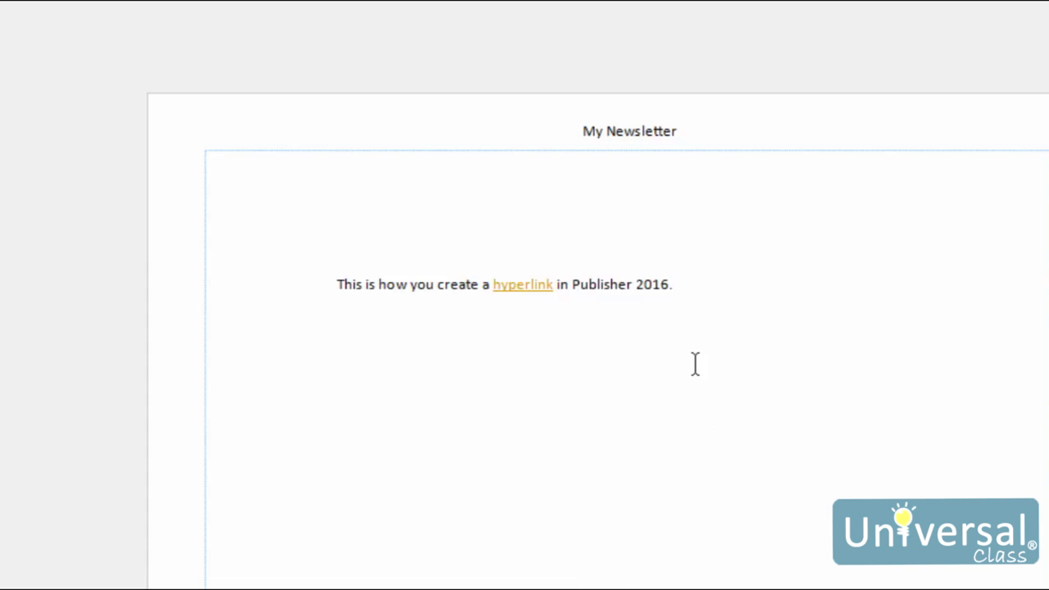
Link "2016" in the sentence to a new document named Example, with the option to edit the new document now
left_click_drag(637, 286, 670, 288)
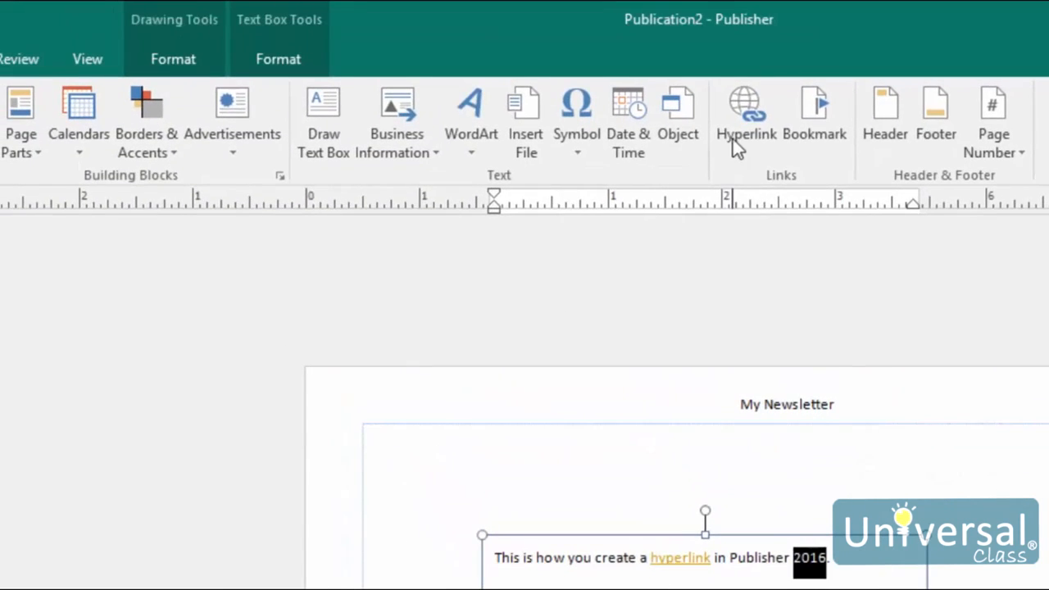
left_click(733, 119)
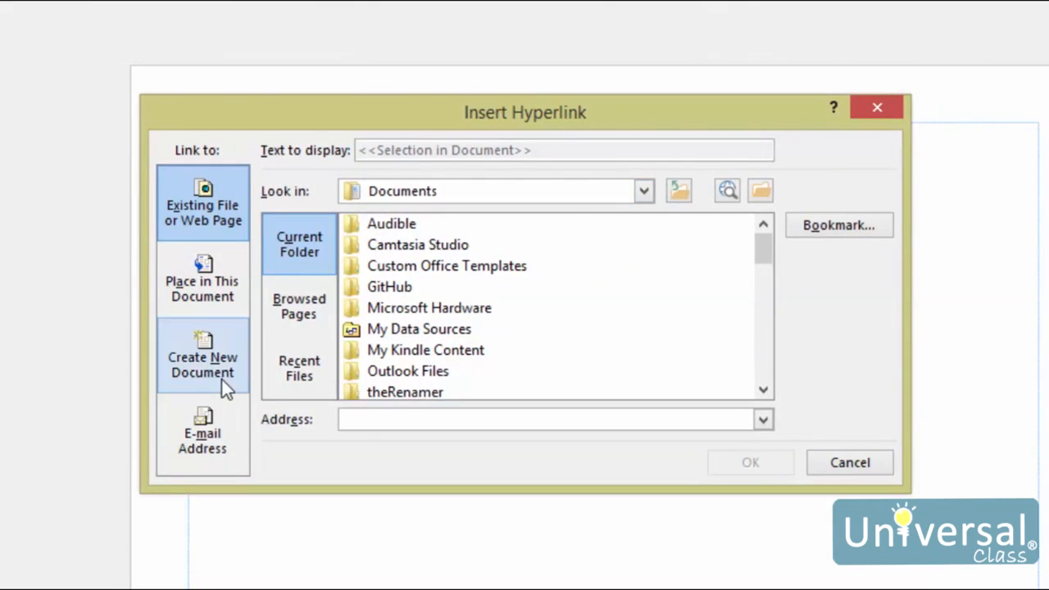
left_click(316, 536)
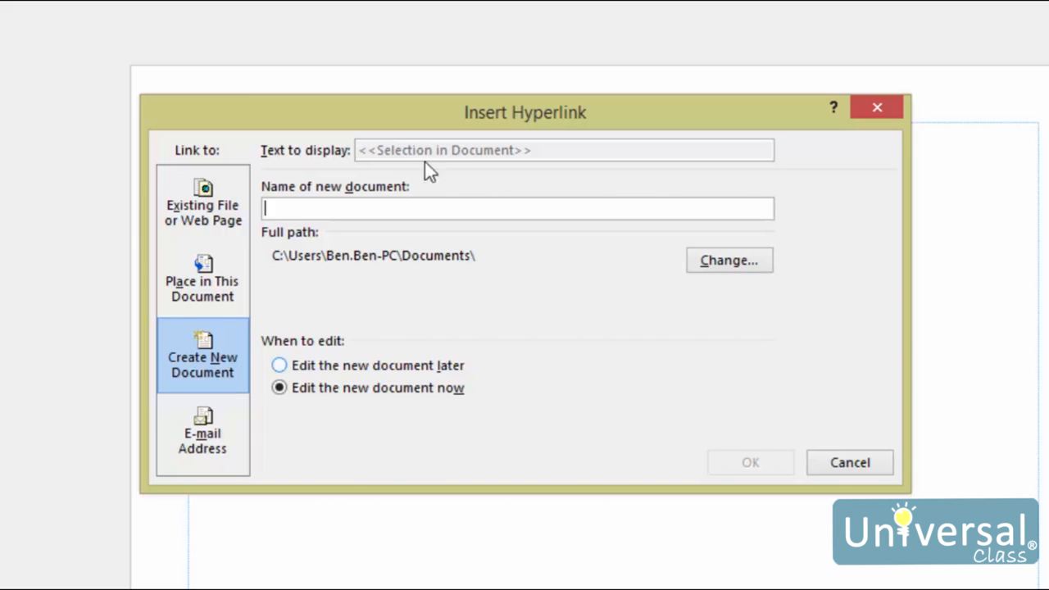
type("Example")
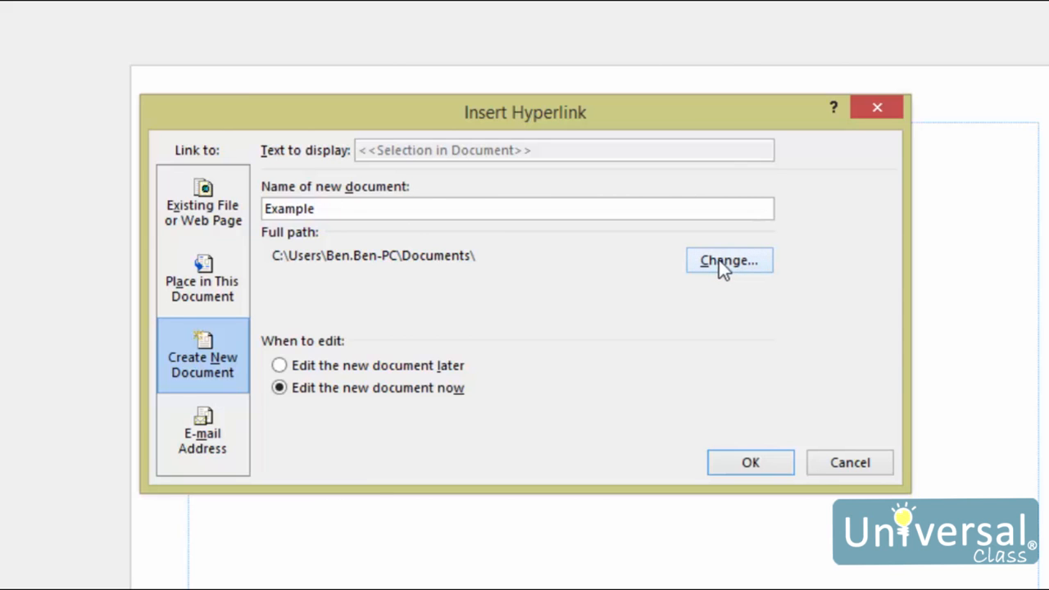
left_click(383, 371)
left_click(371, 385)
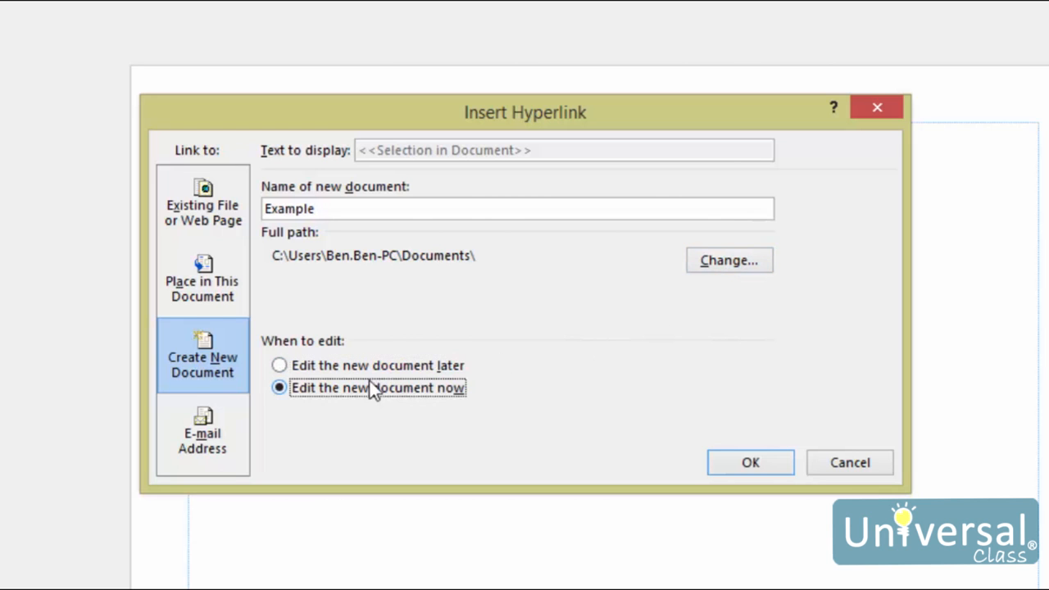
left_click(751, 462)
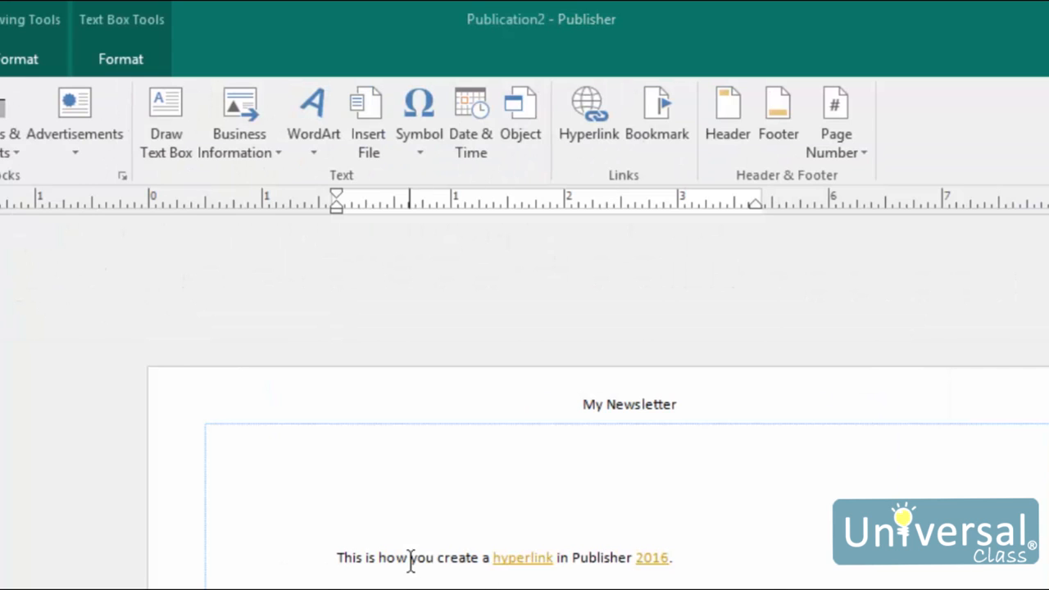
Examine the e-mail address link options for the word "how" without inserting a hyperlink
left_click(393, 559)
double_click(393, 559)
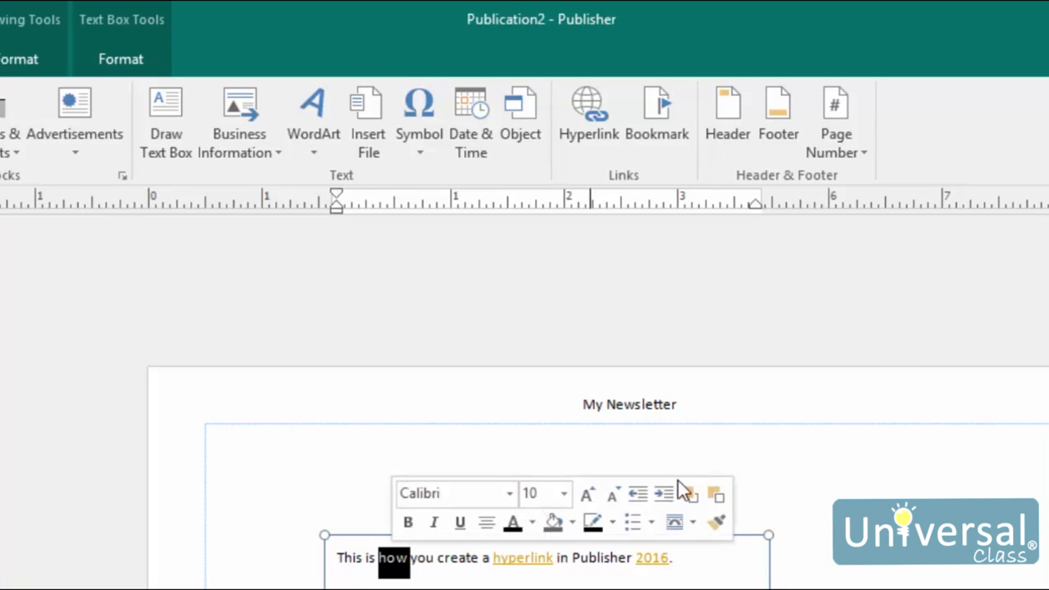
left_click(584, 131)
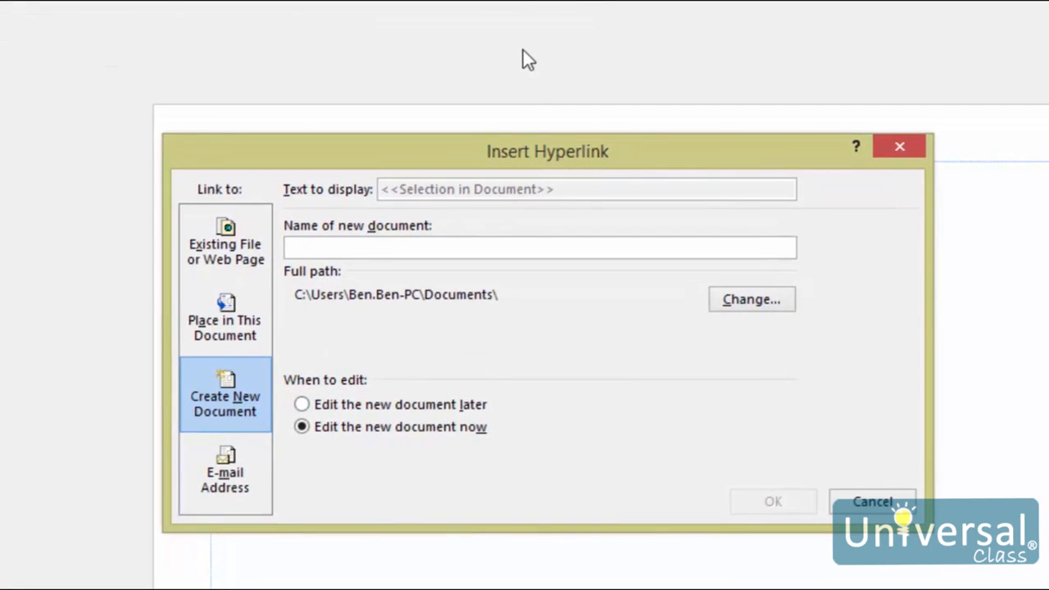
left_click(203, 482)
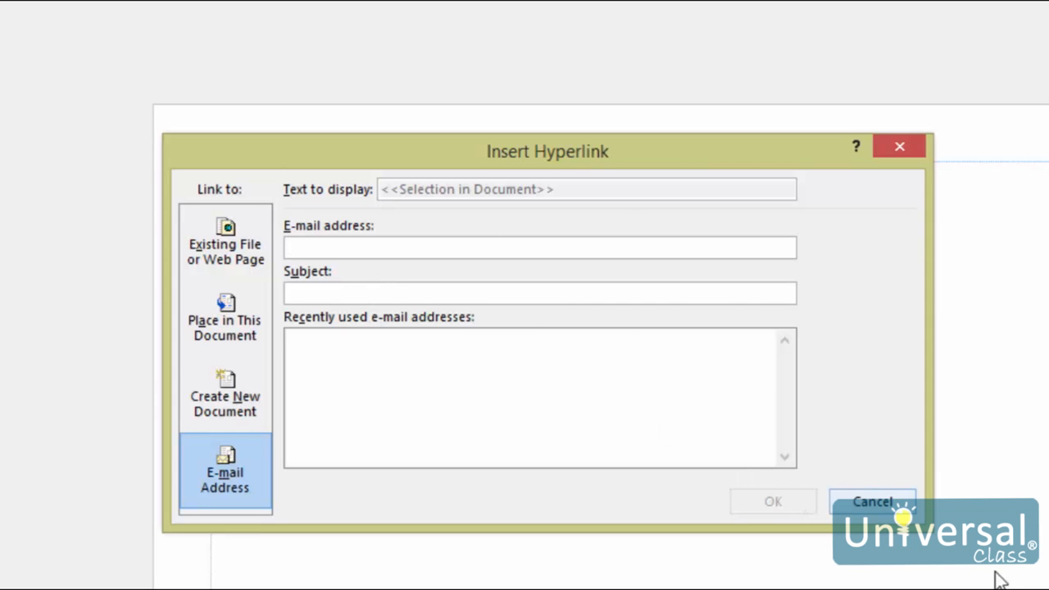
left_click(891, 516)
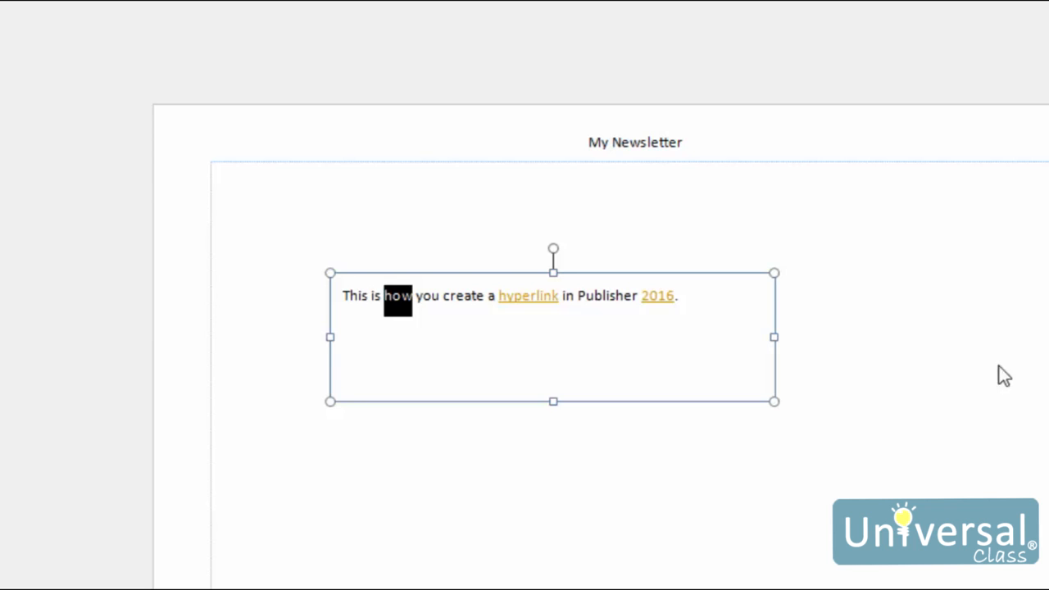
Add a bookmark named Sample and move its marker near the page's left margin, about 7 inches below the page's top edge
left_click(918, 299)
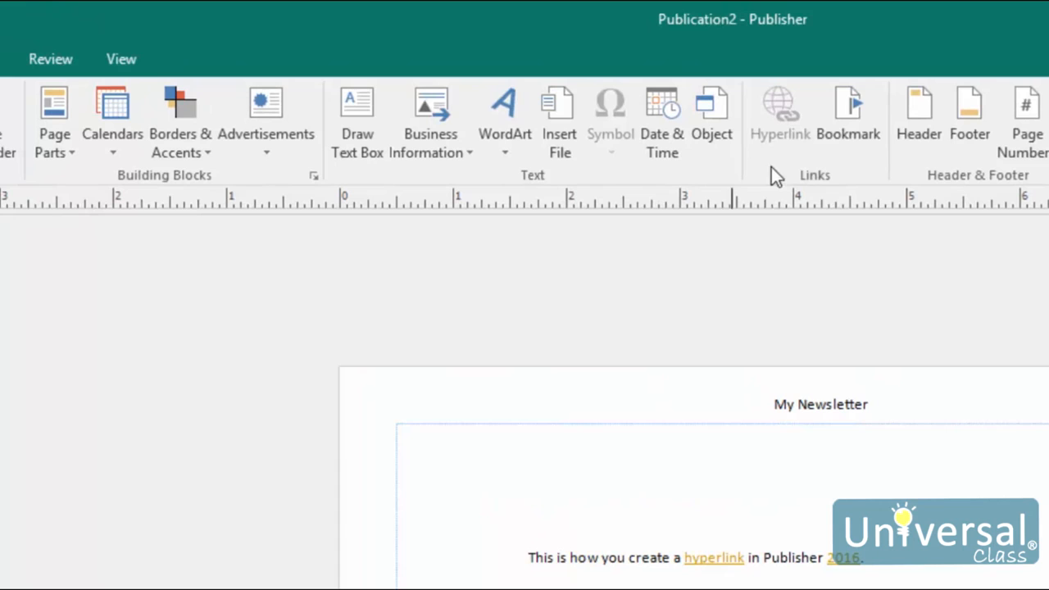
left_click(843, 109)
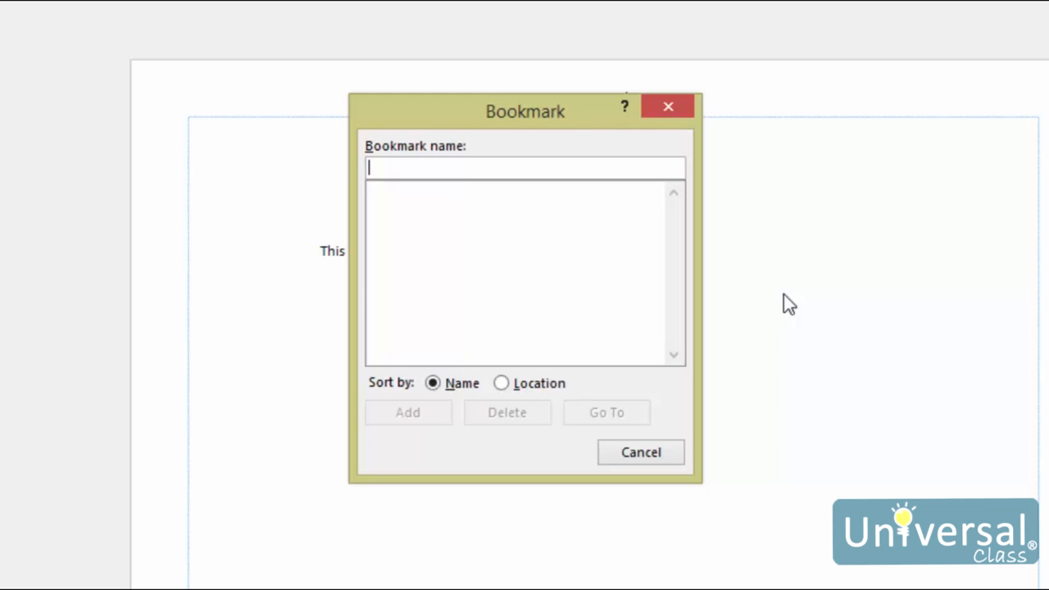
type("ample")
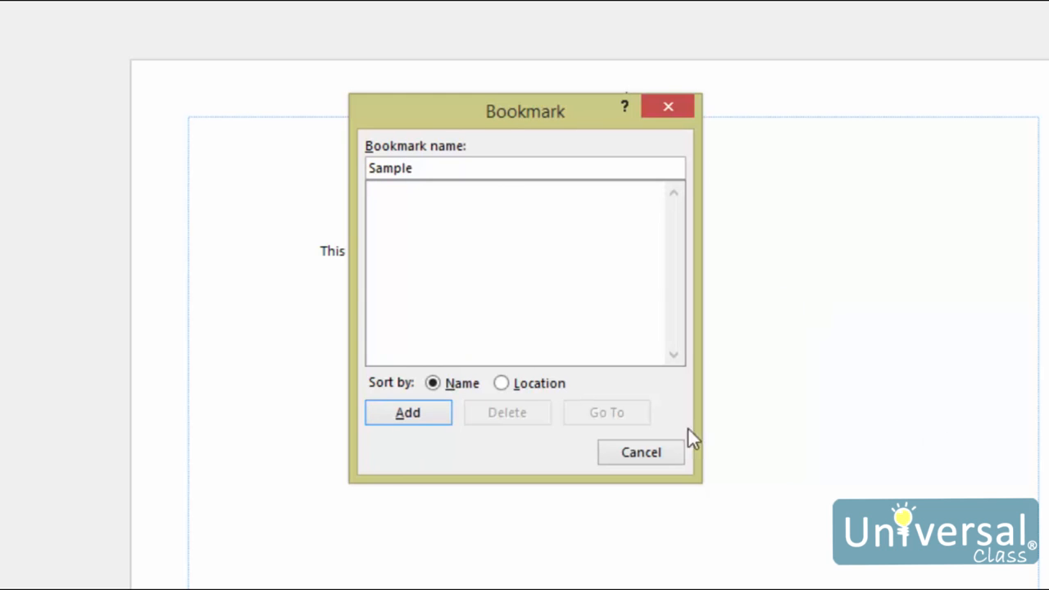
left_click(422, 416)
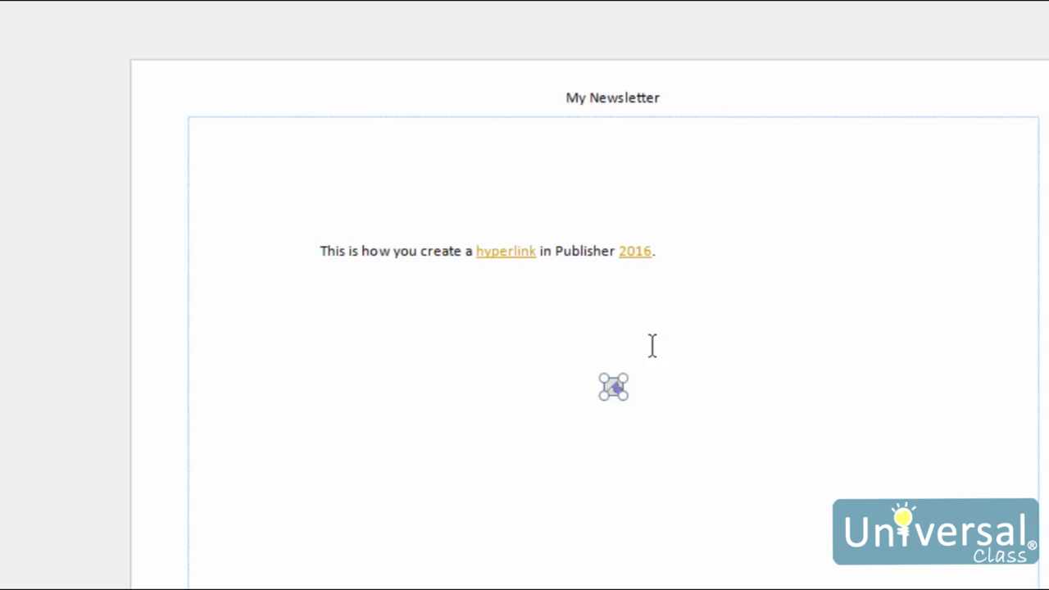
left_click_drag(686, 281, 447, 589)
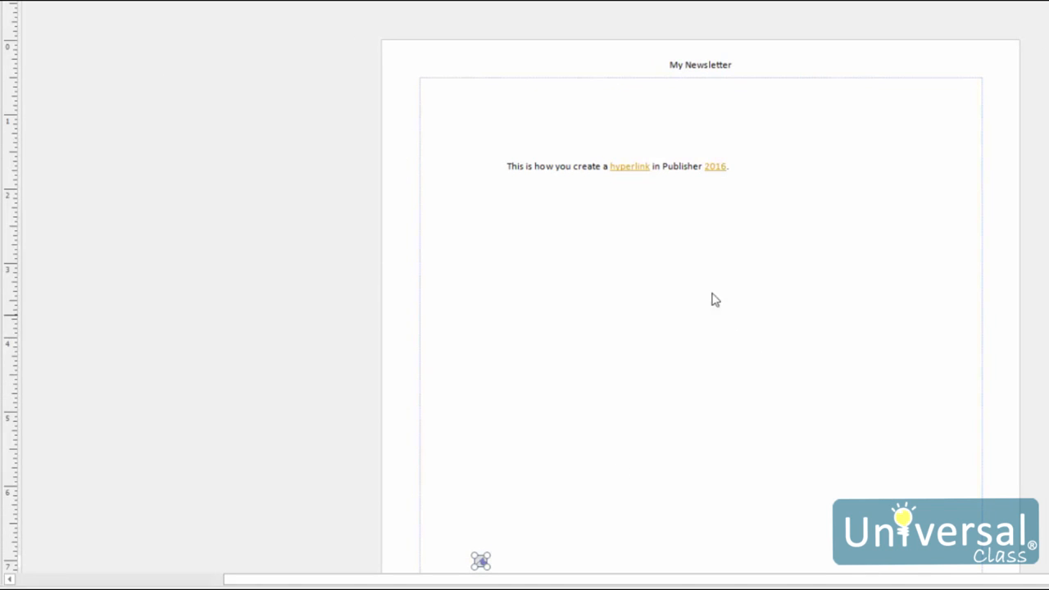
Link the word "how" in the sentence to the Sample bookmark on page 1 of this document
double_click(537, 167)
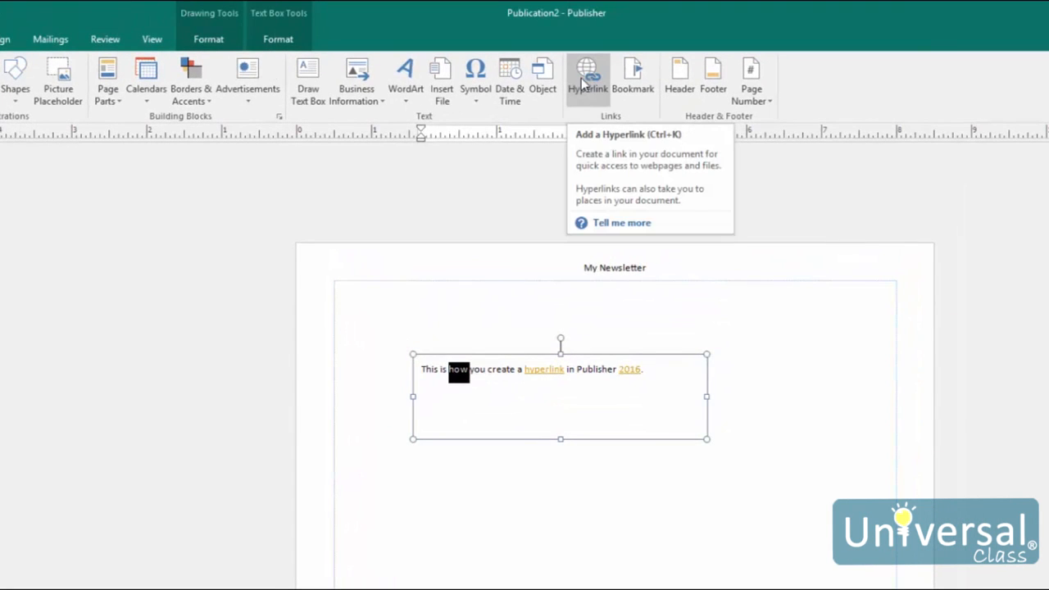
left_click(582, 81)
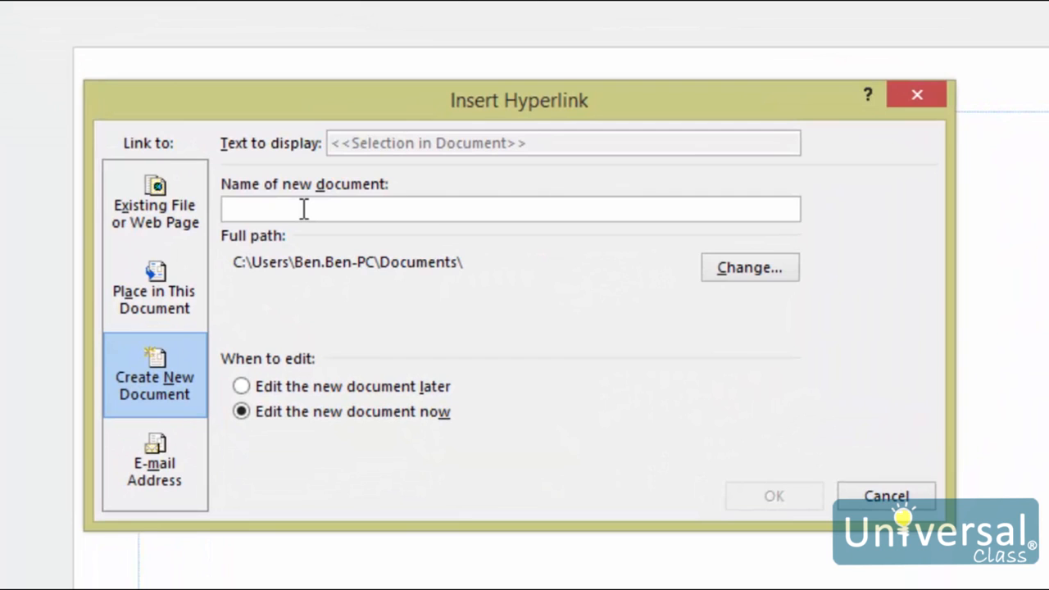
left_click(169, 303)
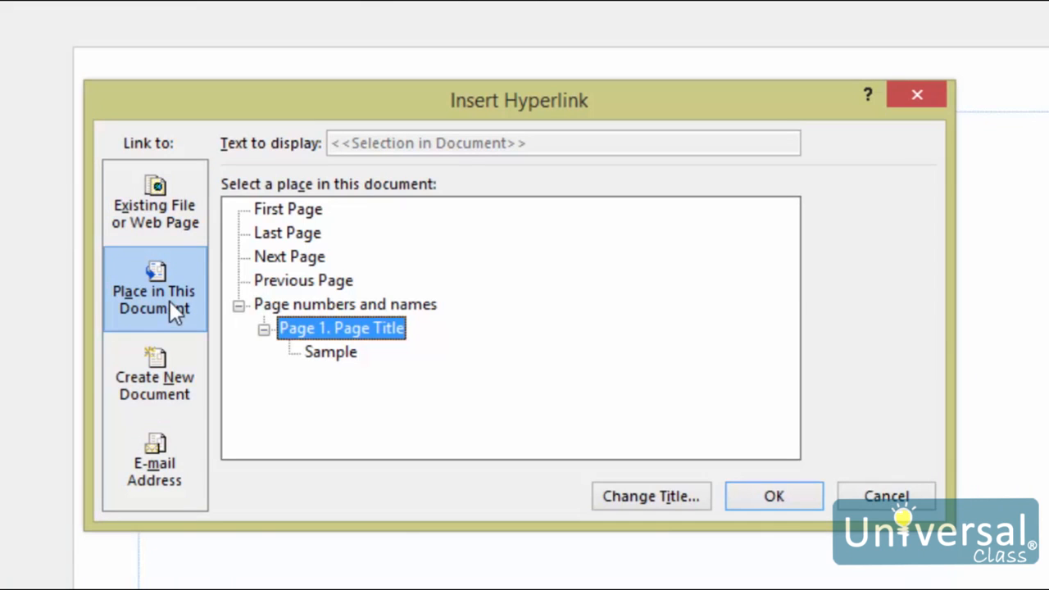
left_click(331, 352)
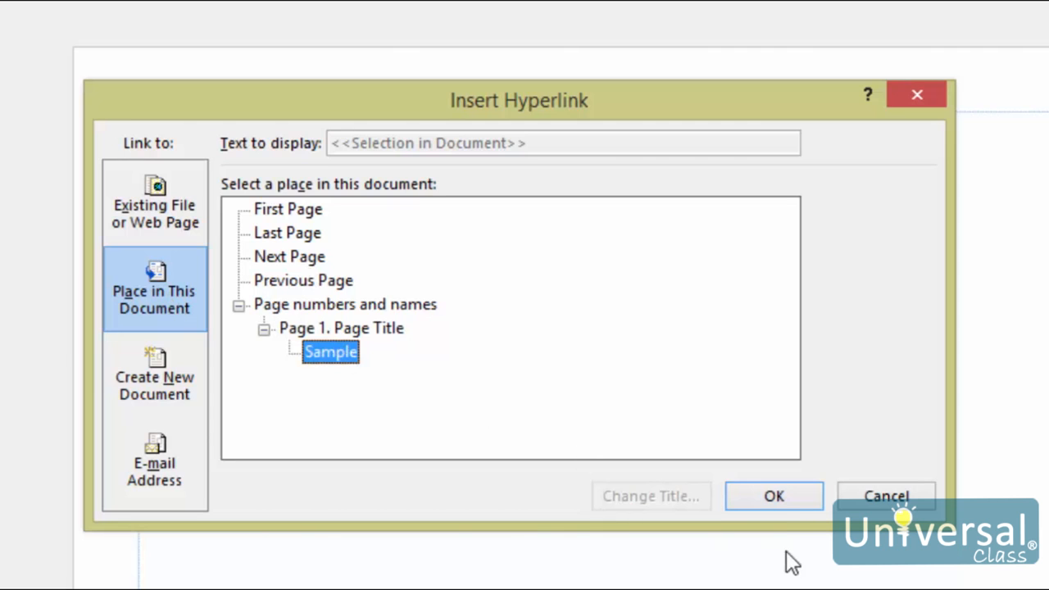
left_click(775, 502)
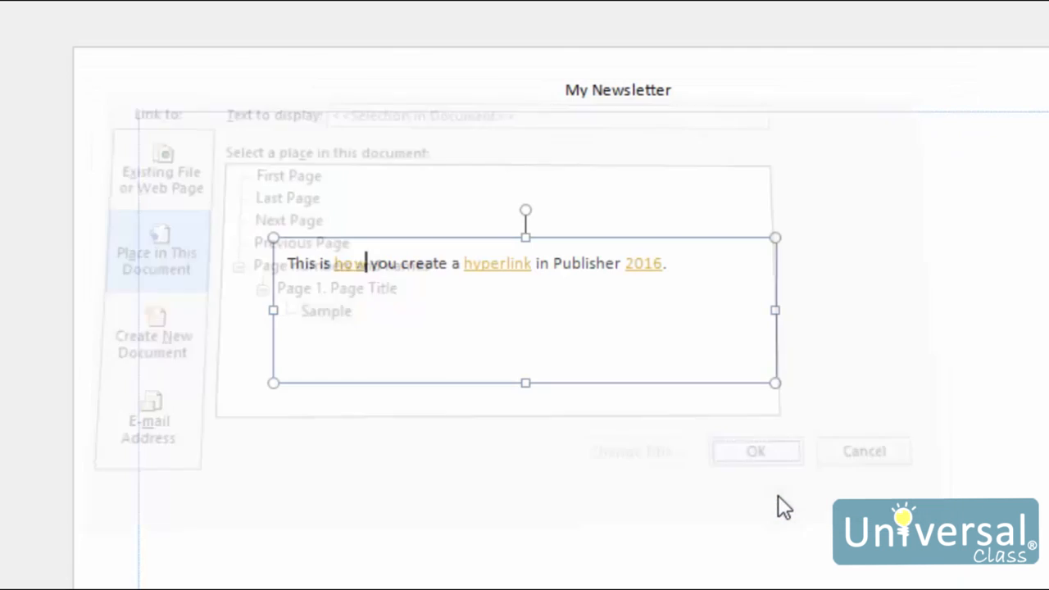
left_click(316, 428)
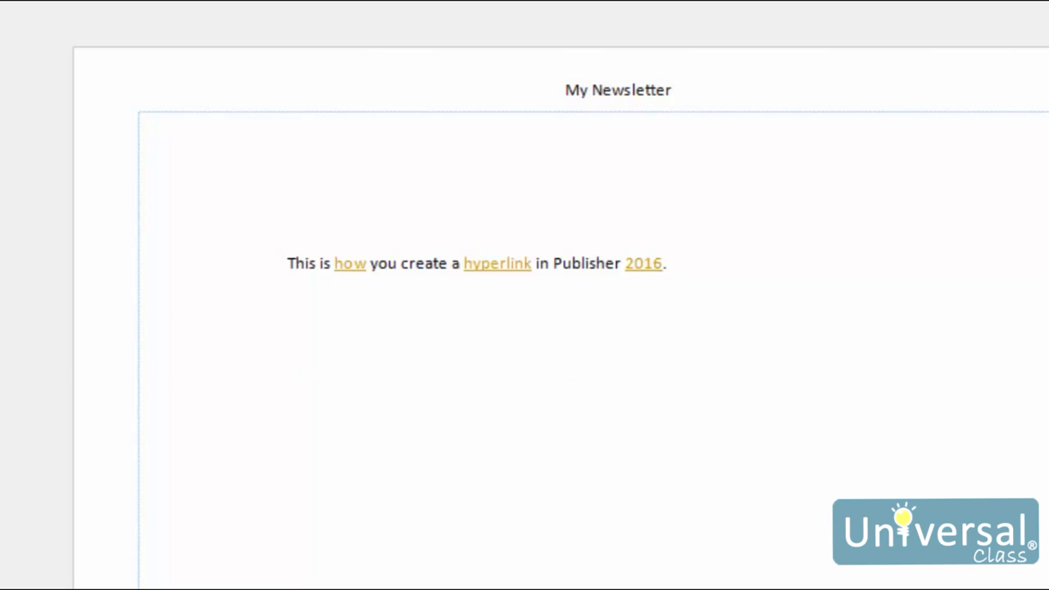
Insert the text of the Word file "My test document" from the Documents folder into the page
scroll(524, 295, "down", 1)
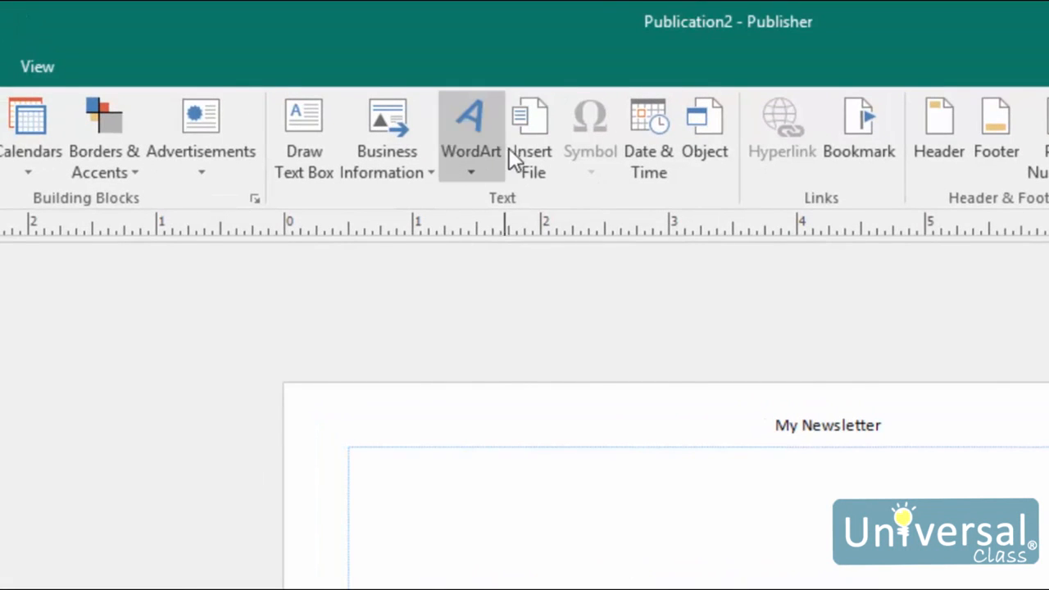
left_click(539, 144)
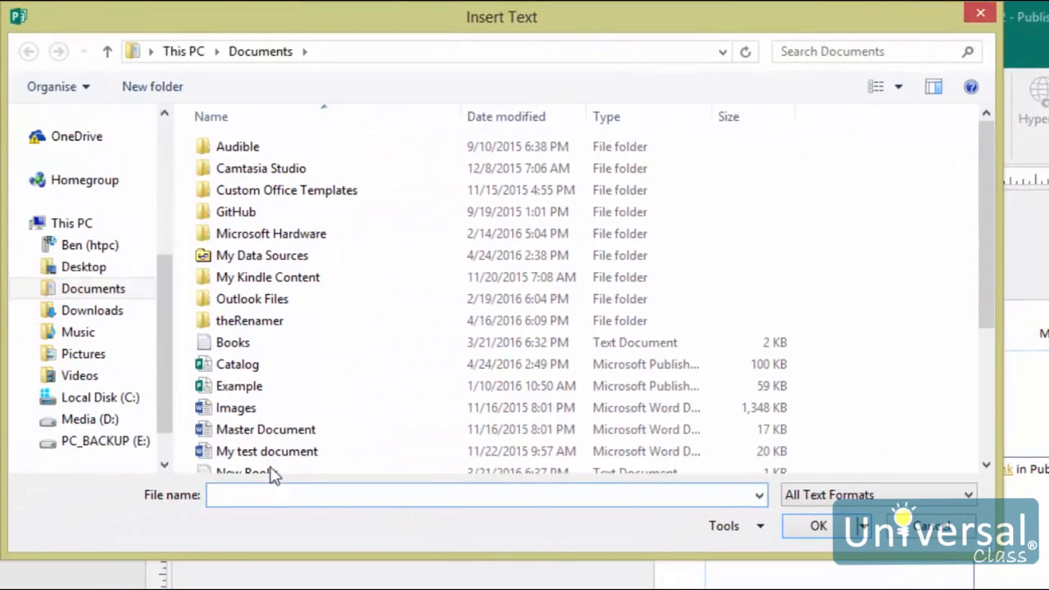
left_click(273, 455)
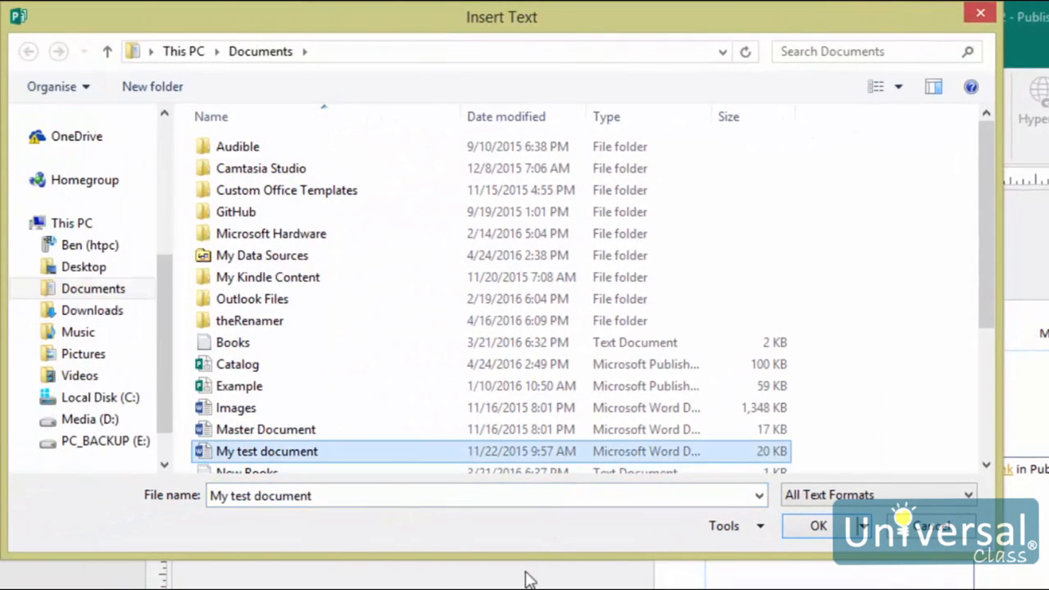
left_click(815, 531)
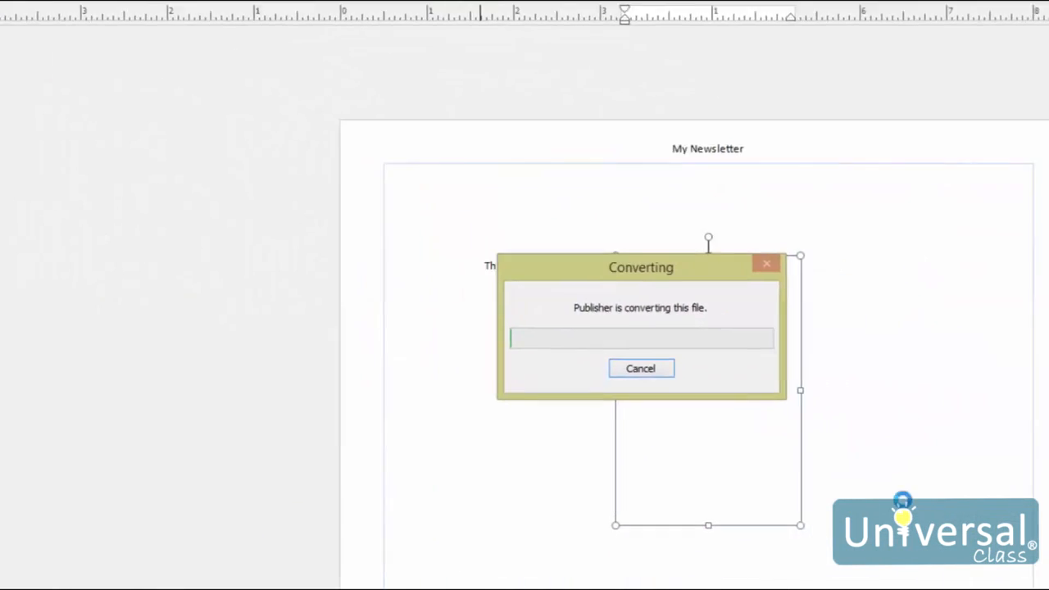